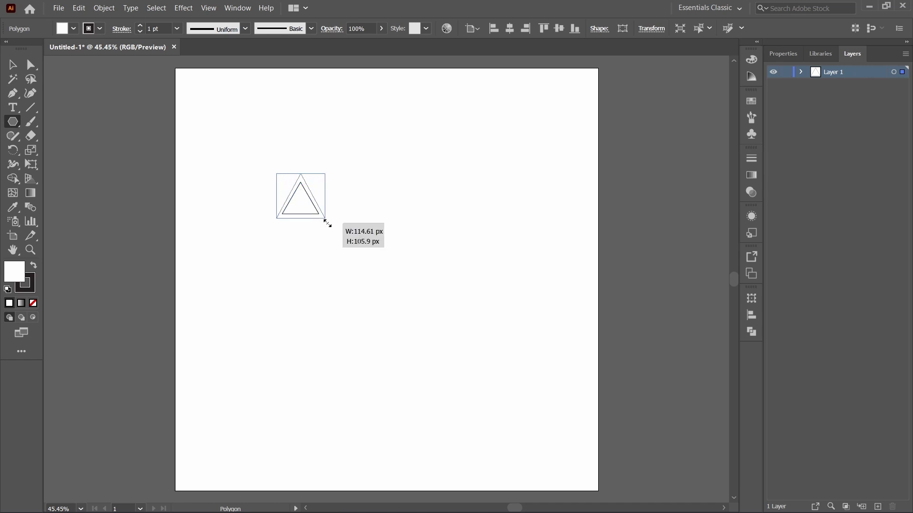
Draw a large triangle in the middle of the artboard and set its stroke weight to 50 pt
left_click(330, 226)
left_click(474, 286)
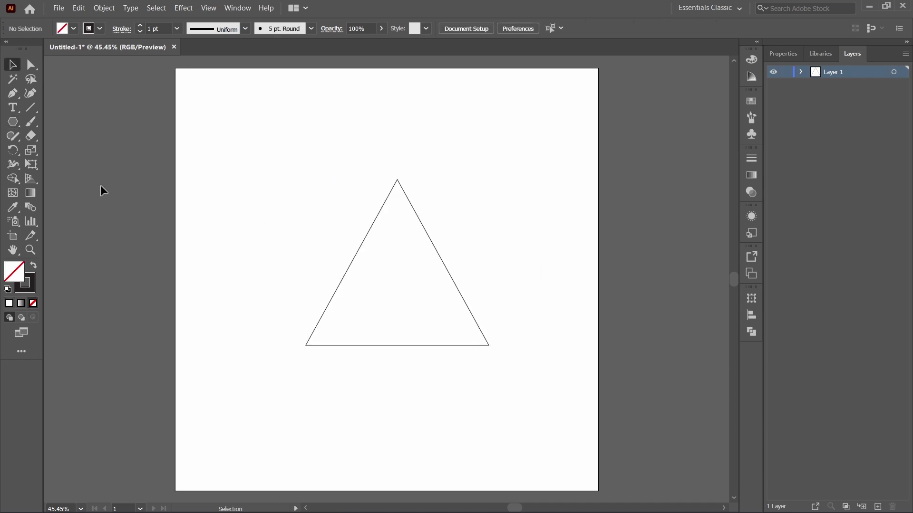
left_click(374, 220)
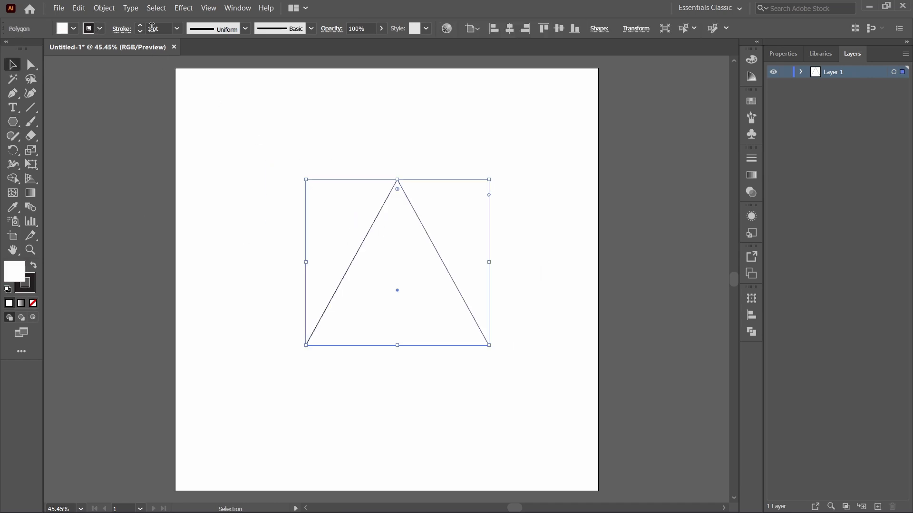
left_click_drag(153, 29, 141, 24)
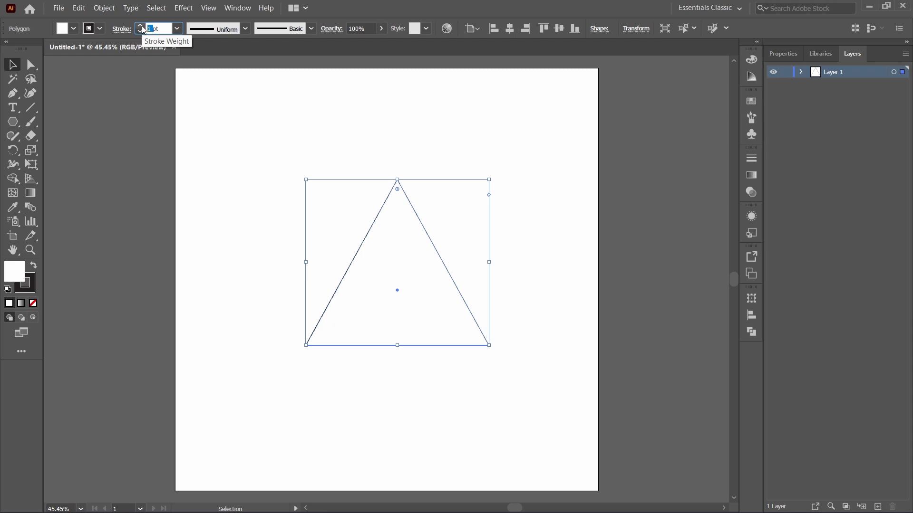
key("Return")
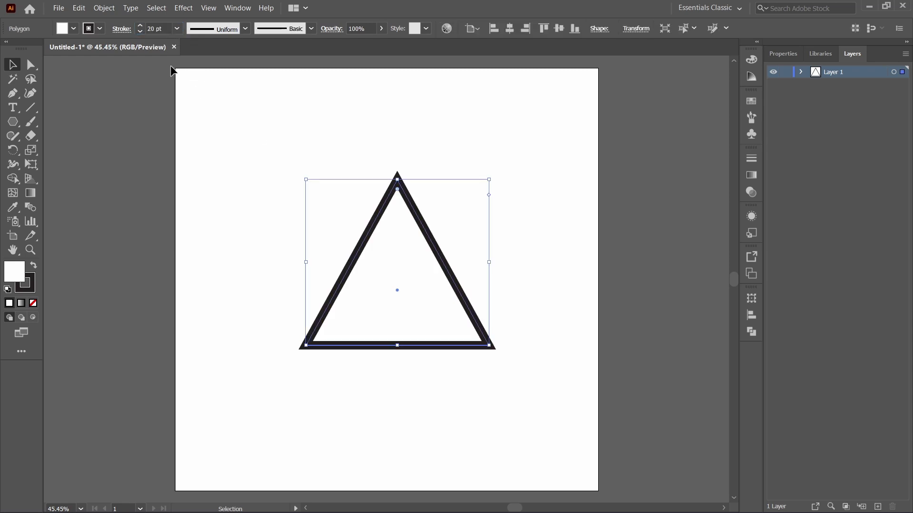
left_click_drag(153, 27, 146, 29)
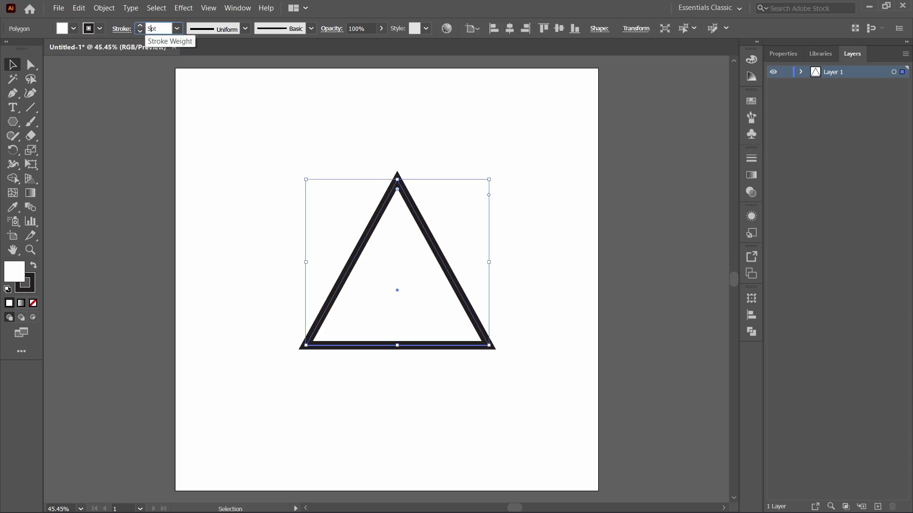
key("Return")
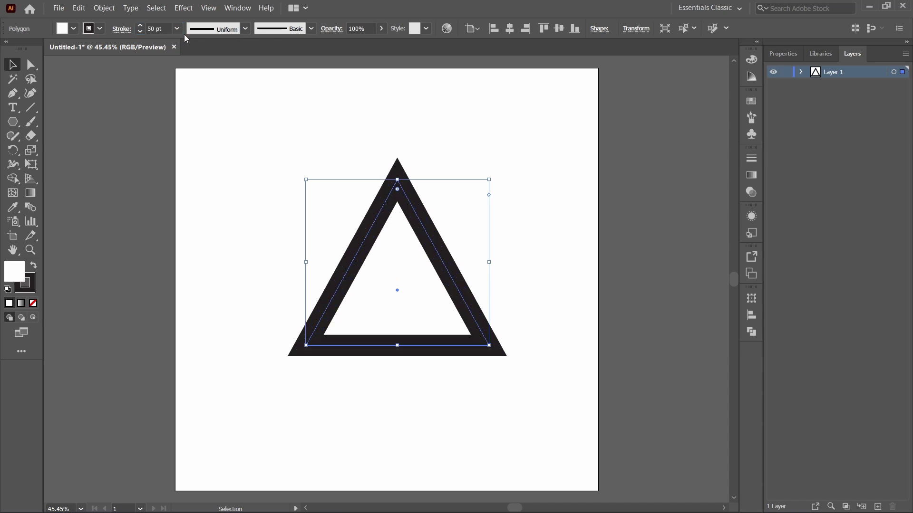
Scale the triangle down around its centre to less than half its size and deselect it
left_click_drag(490, 346, 434, 312)
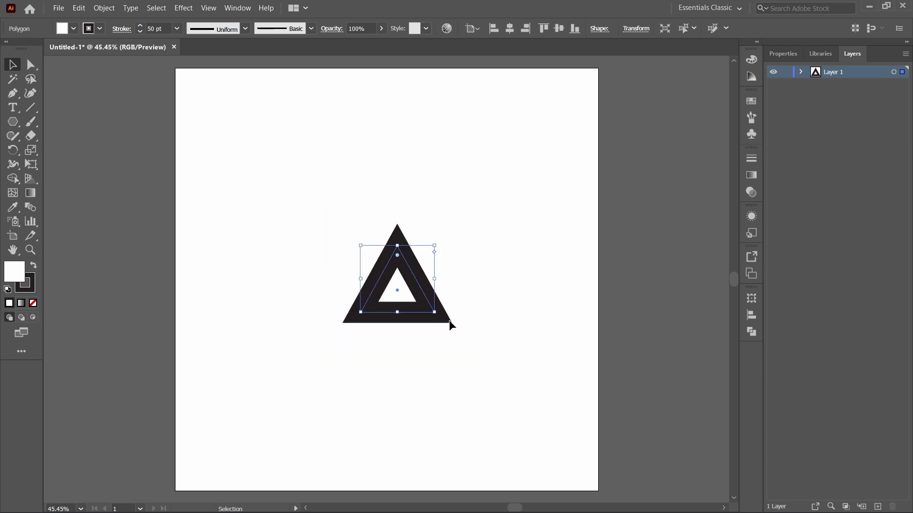
key("ctrl+=")
key("ctrl+shift+a")
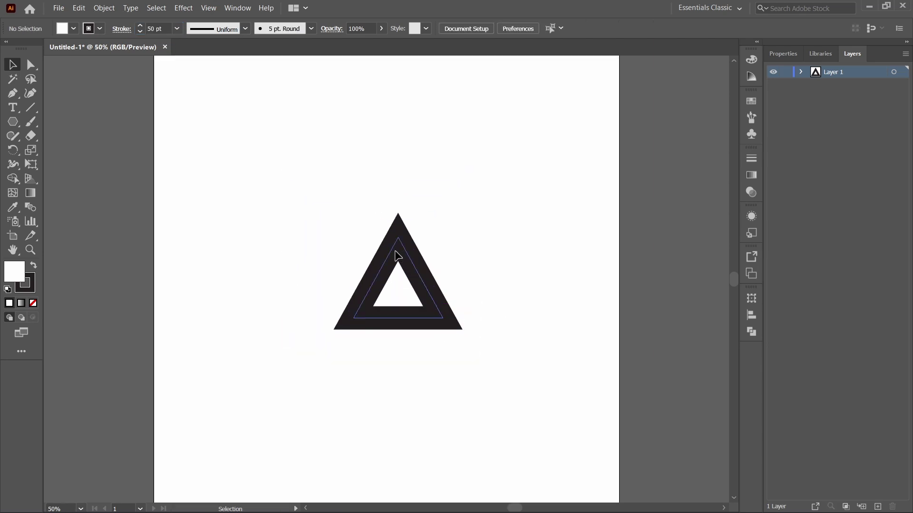
Expand the triangle's fill and stroke, and ungroup the resulting shapes
left_click(400, 260)
left_click(103, 8)
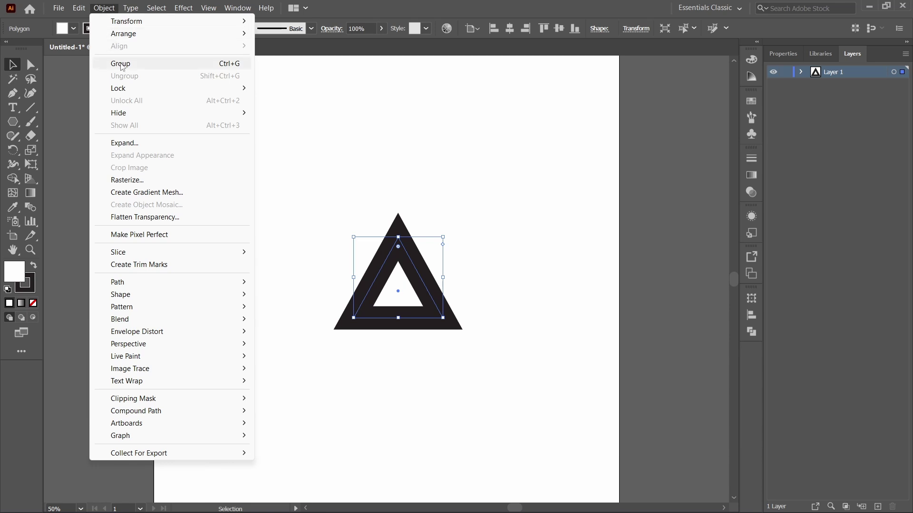
left_click(125, 142)
left_click(428, 316)
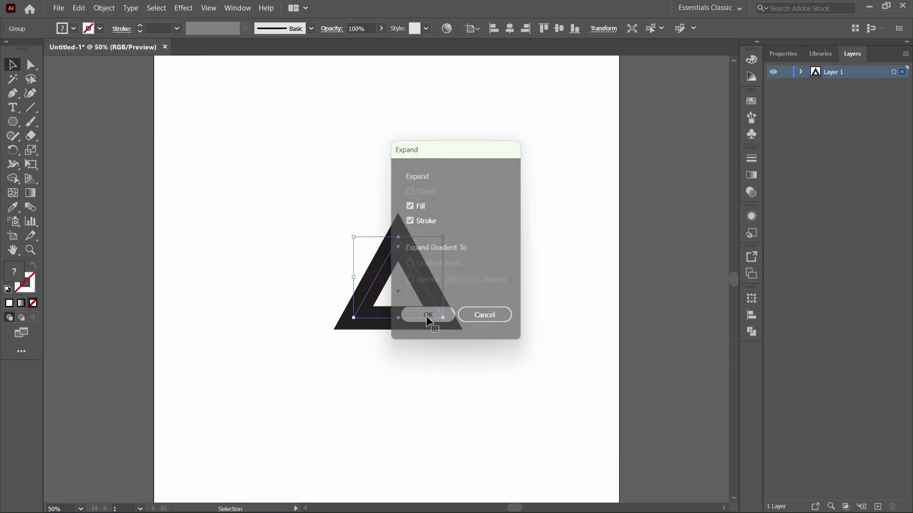
left_click(220, 196)
left_click(397, 260)
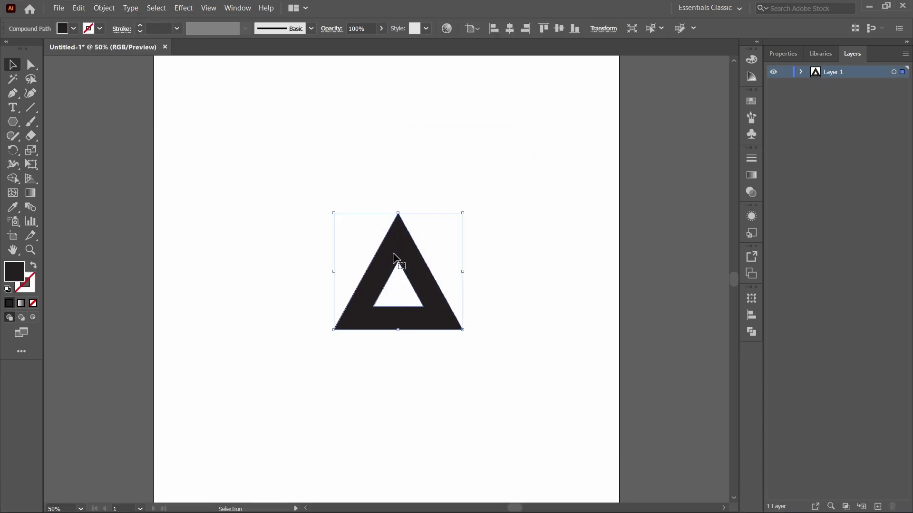
left_click(202, 200)
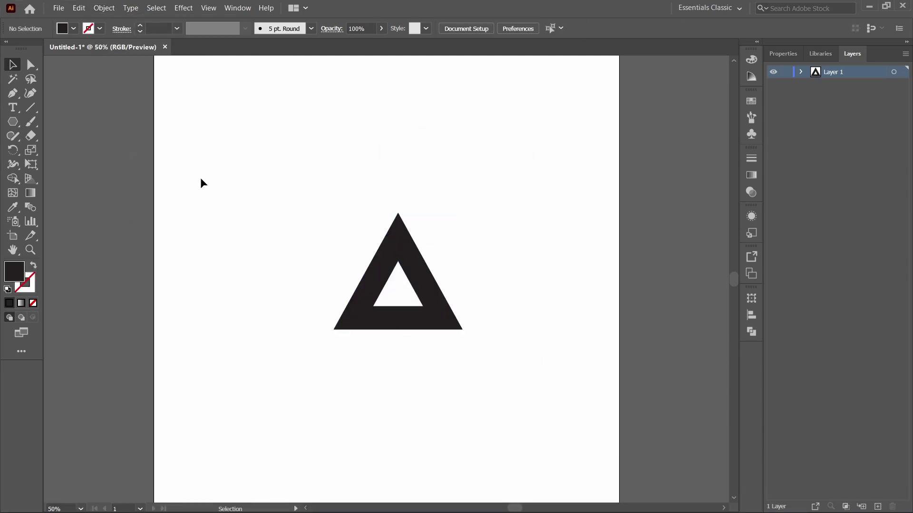
Draw two parallel slanted lines along the inner and outer edges of the triangle's right side, extending past both ends
left_click(30, 107)
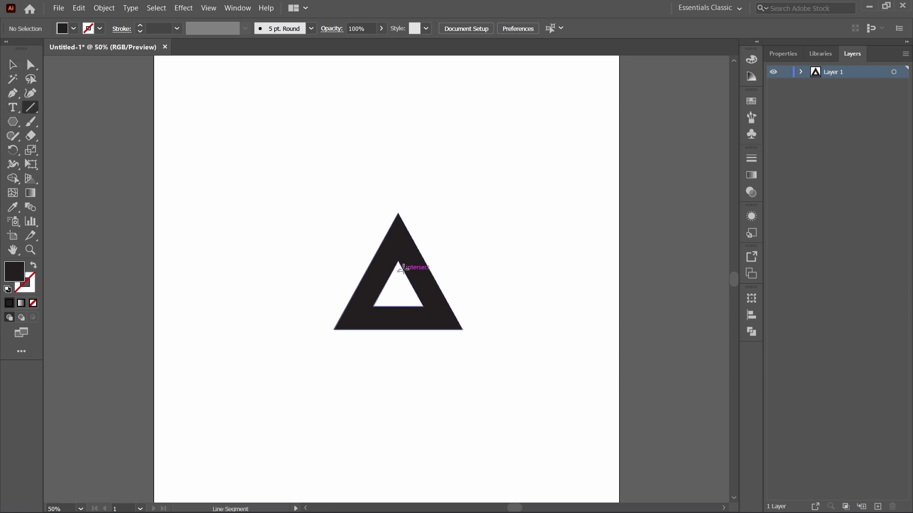
left_click_drag(402, 269, 455, 365)
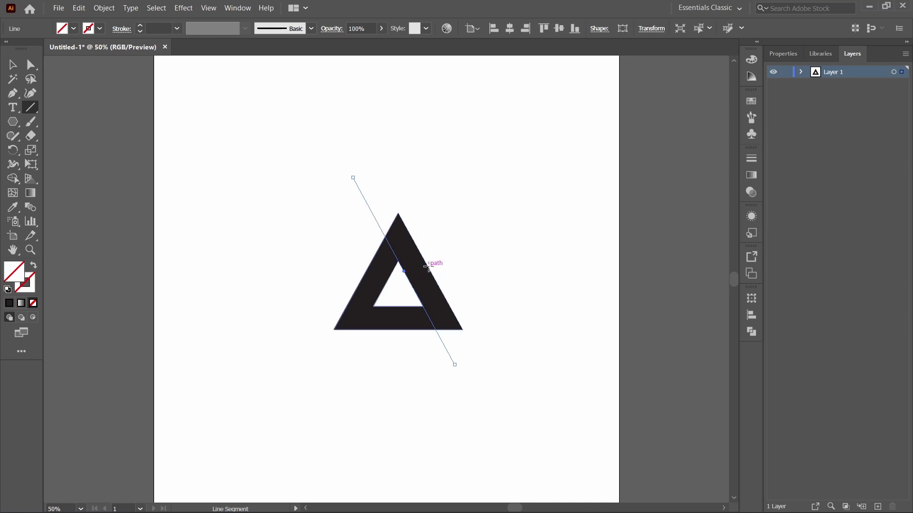
left_click_drag(426, 267, 485, 370)
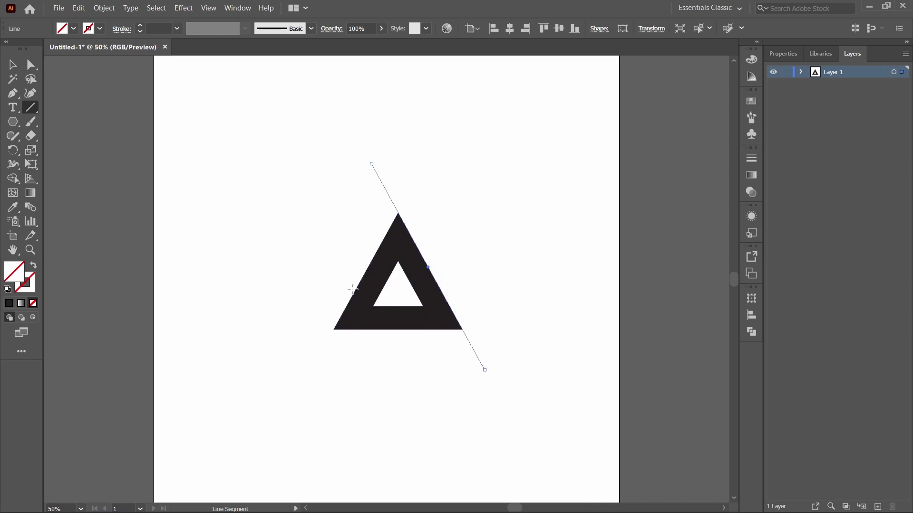
Give both slanted lines a 1 pt black stroke
left_click(12, 64)
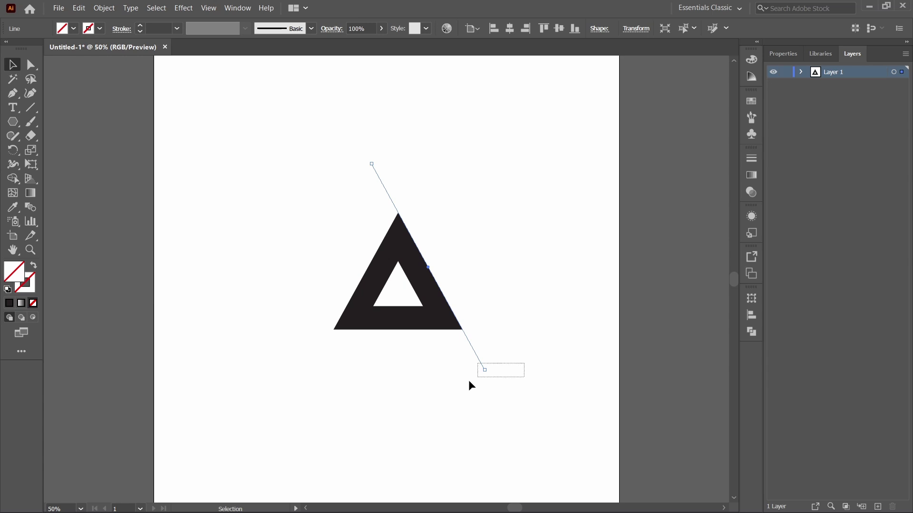
left_click(452, 391)
left_click_drag(428, 383, 424, 384)
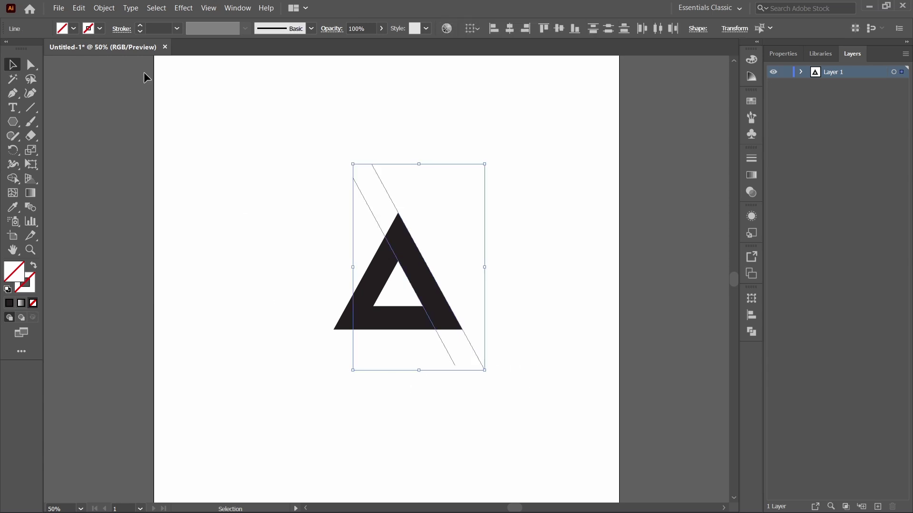
left_click(92, 32)
left_click(34, 47)
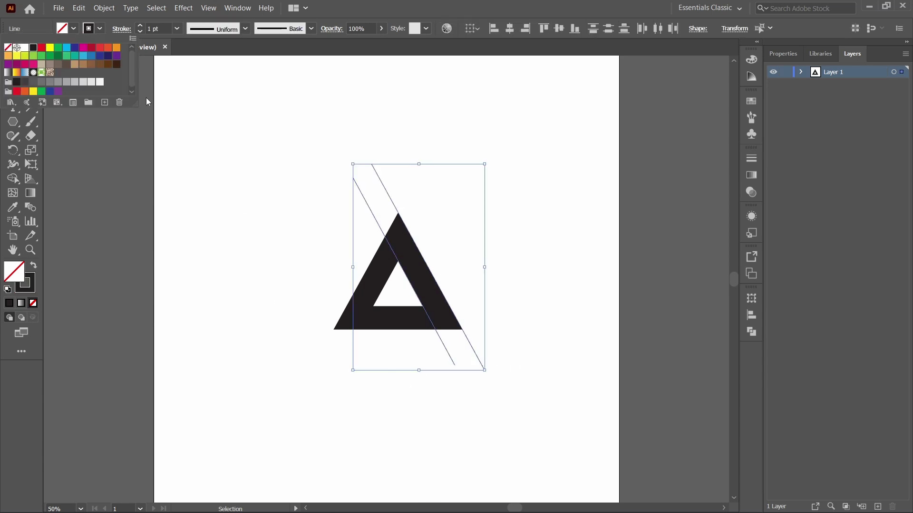
Draw two parallel slanted lines along the outer and inner edges of the triangle's left side, extending past both ends
left_click(360, 279)
key("backslash")
left_click_drag(360, 279, 305, 377)
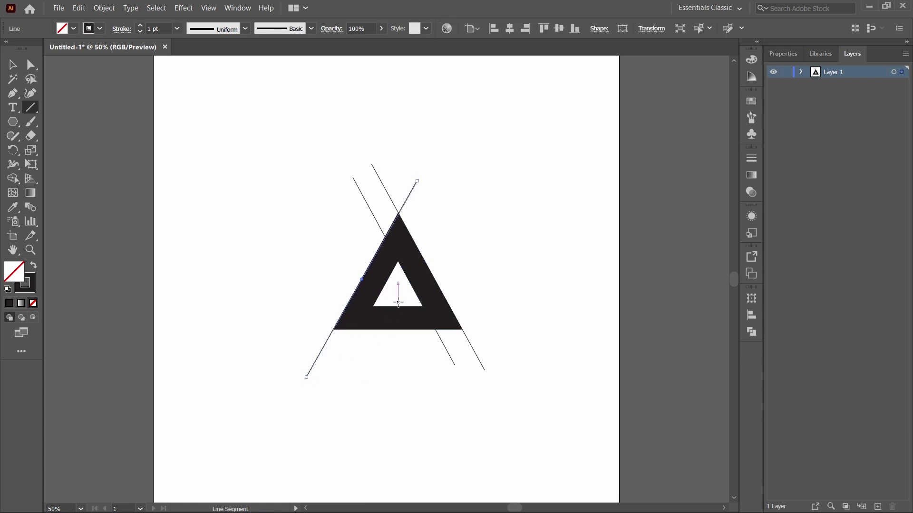
left_click_drag(388, 282, 331, 386)
left_click(437, 370, "ctrl")
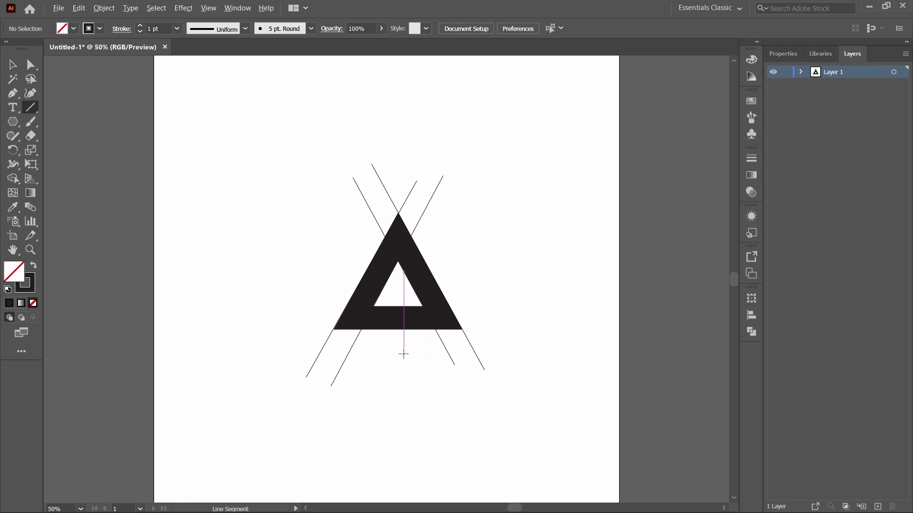
Add one horizontal line just below the triangle's base and another just above its apex, both crossing the slanted lines
left_click_drag(399, 354, 533, 360)
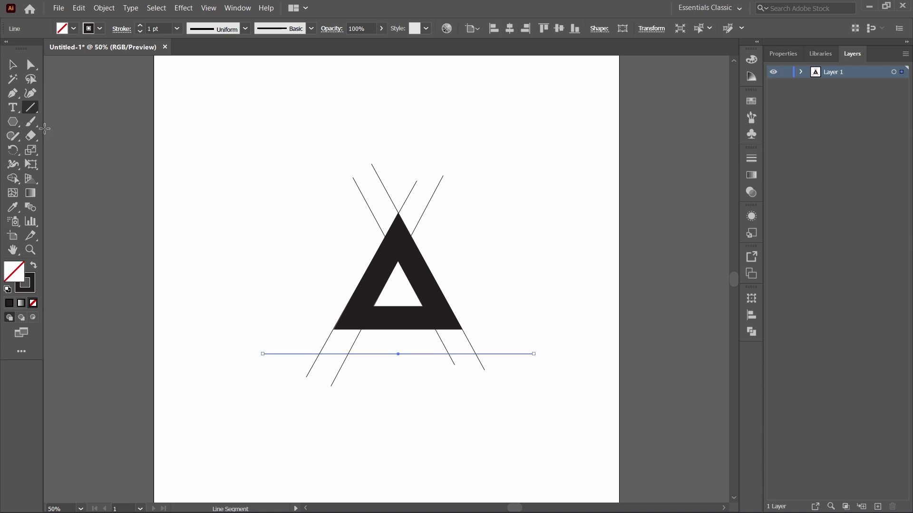
left_click(384, 199, "ctrl")
left_click_drag(384, 201, 298, 214)
left_click(12, 64)
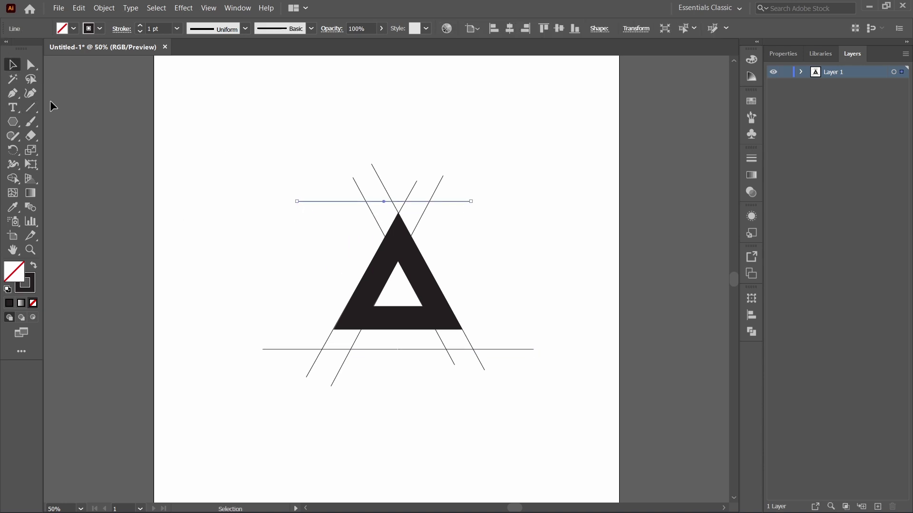
Merge the triangle with the enclosed regions at the apex and both feet into a black letter A using Shape Builder
left_click(173, 142)
left_click_drag(179, 135, 480, 391)
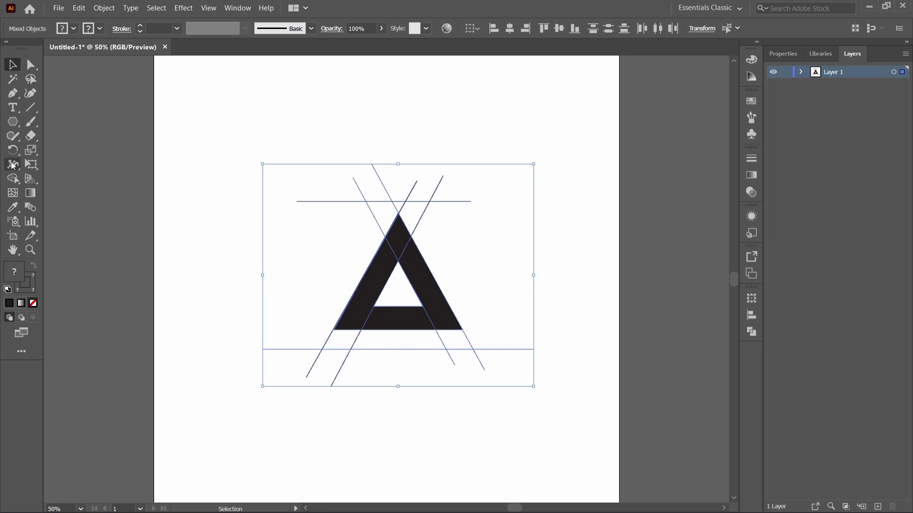
left_click(12, 178)
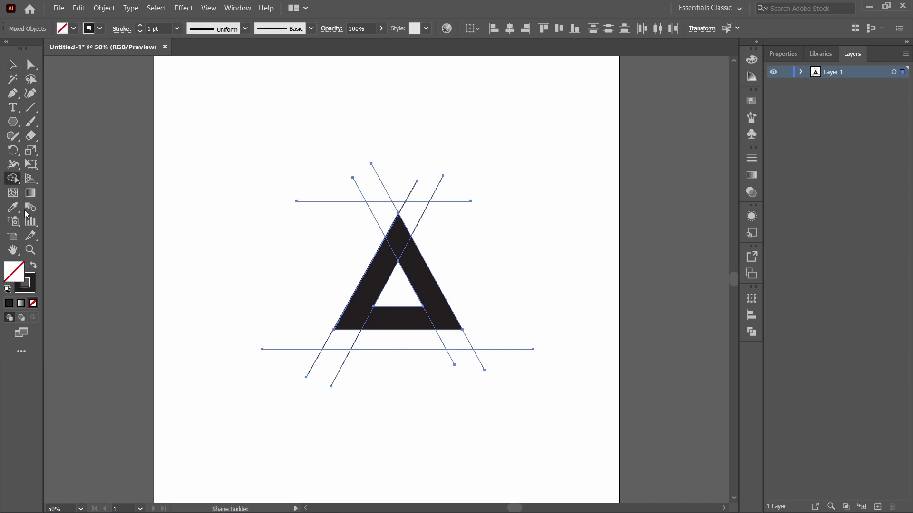
left_click(32, 265)
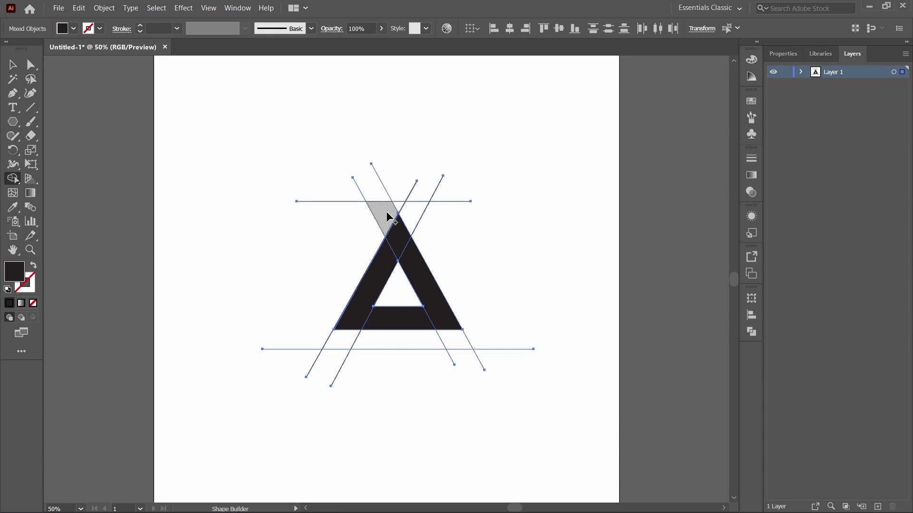
left_click_drag(387, 217, 450, 340)
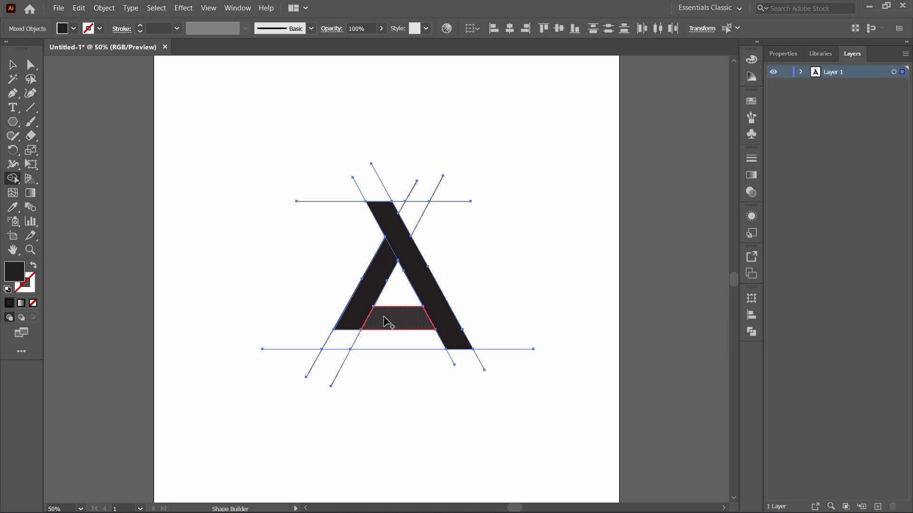
mouse_move(386, 322)
left_mouse_down()
mouse_move(363, 316)
mouse_move(432, 318)
mouse_move(345, 338)
left_mouse_up()
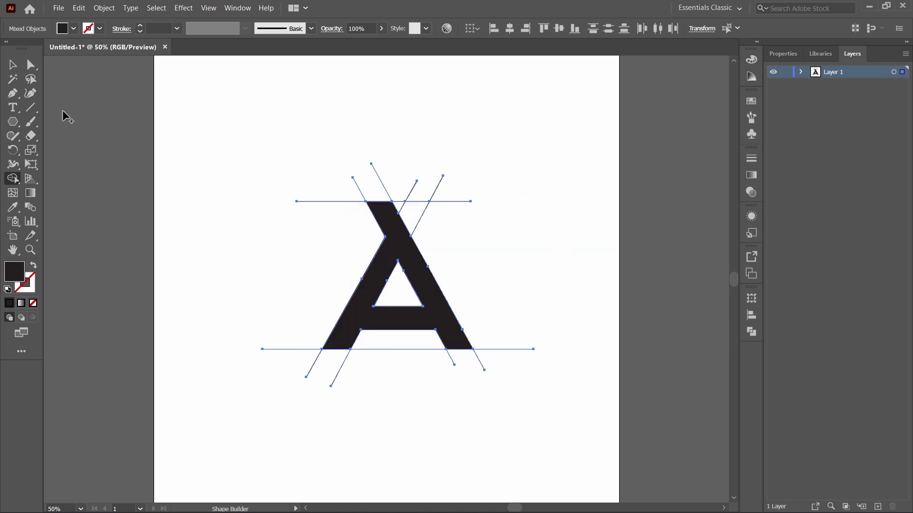
left_click(13, 65)
left_click(191, 158)
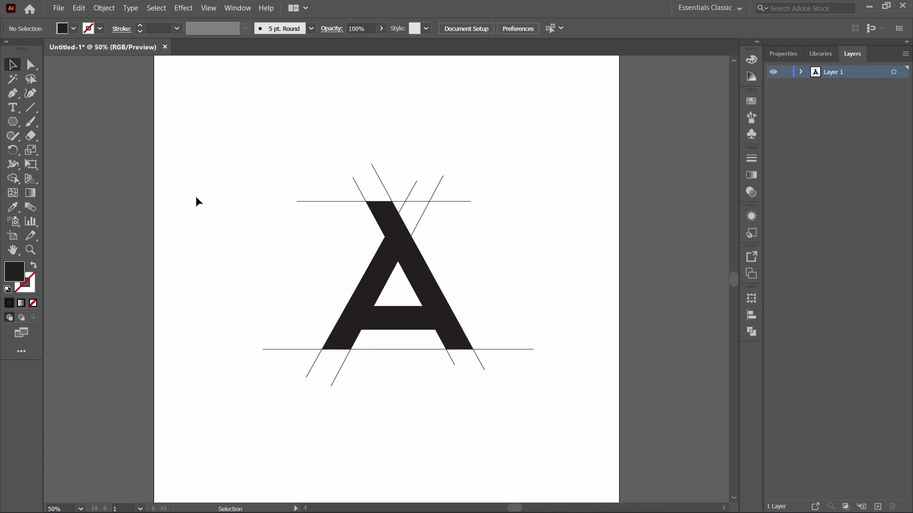
Delete the leftover line segments below the letter A
left_click_drag(311, 386, 366, 400)
key("Delete")
key("Delete")
left_click_drag(398, 344, 480, 364)
key("Delete")
left_click_drag(506, 315, 526, 366)
key("Delete")
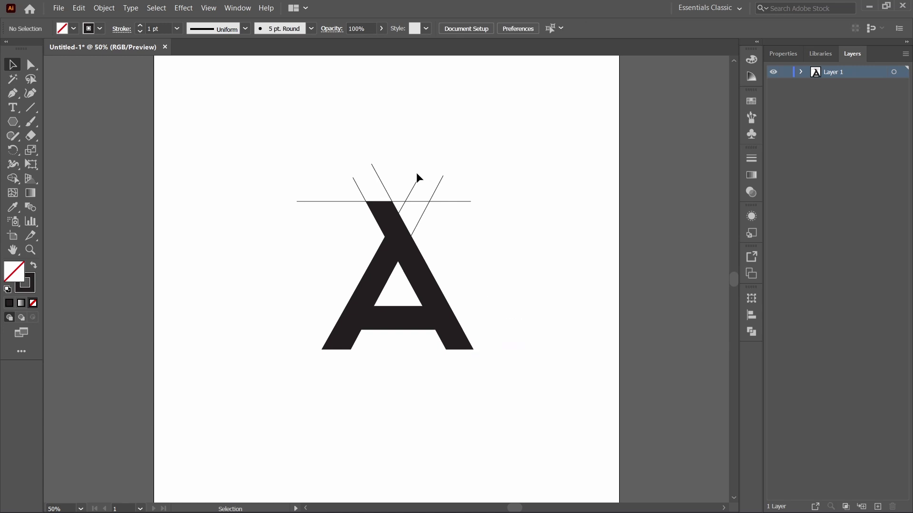
Delete the leftover line segments above the letter A
left_click_drag(398, 157, 452, 203)
key("Delete")
left_click_drag(326, 160, 421, 196)
key("Delete")
key("Delete")
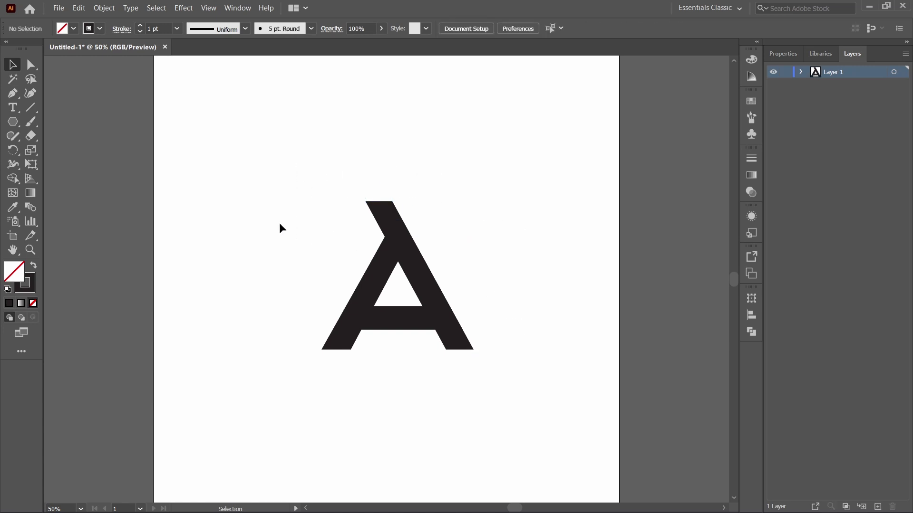
Draw a horizontal Pen line from the inner triangle's lower-right corner to the right leg's outer edge
key("ctrl+=")
key("p")
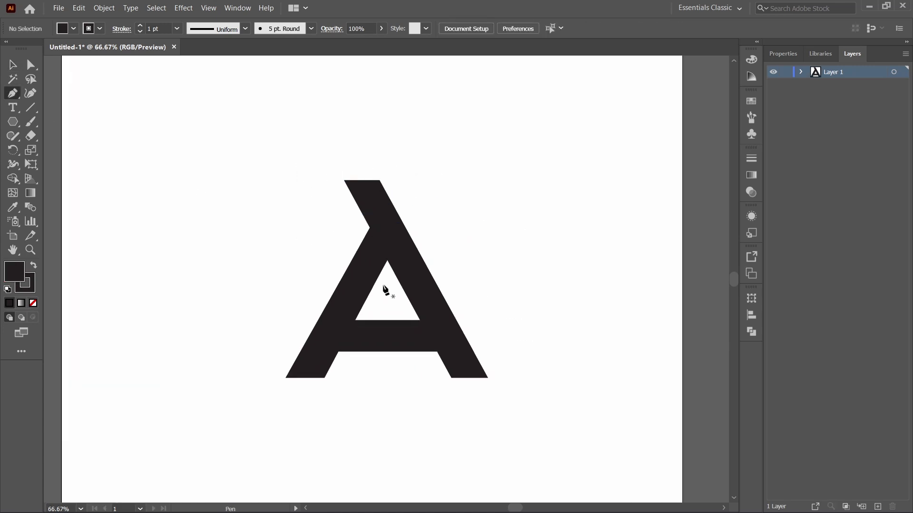
left_click(420, 320)
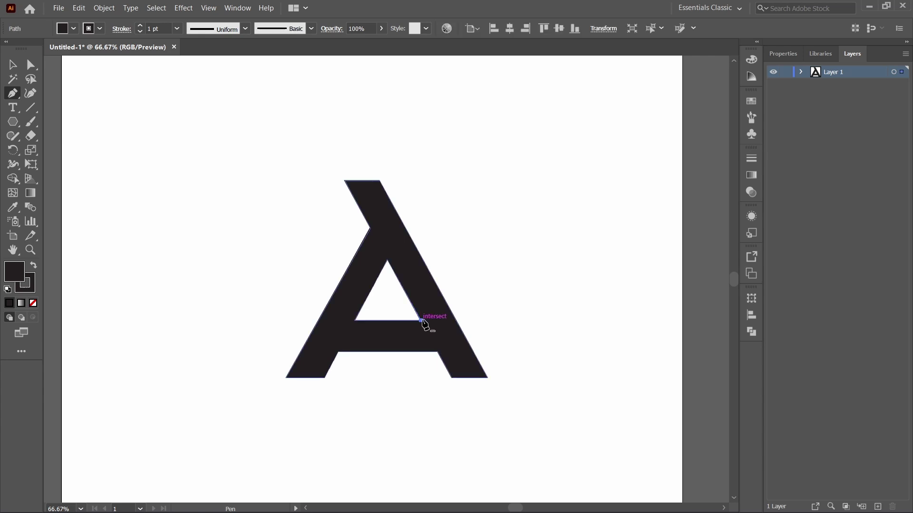
left_click(455, 321)
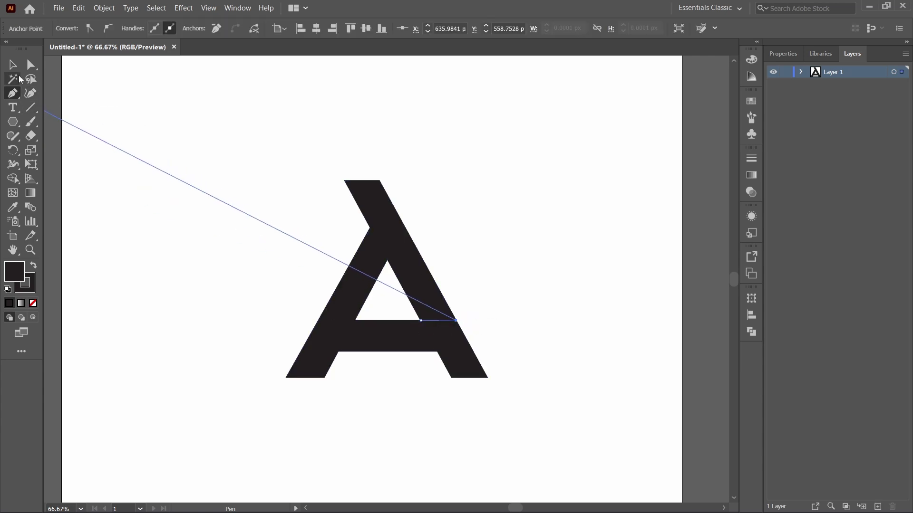
left_click(12, 64)
left_click(100, 126)
Draw a curved Pen path from the inner triangle's lower-left corner to the left leg's outer edge
left_click(12, 93)
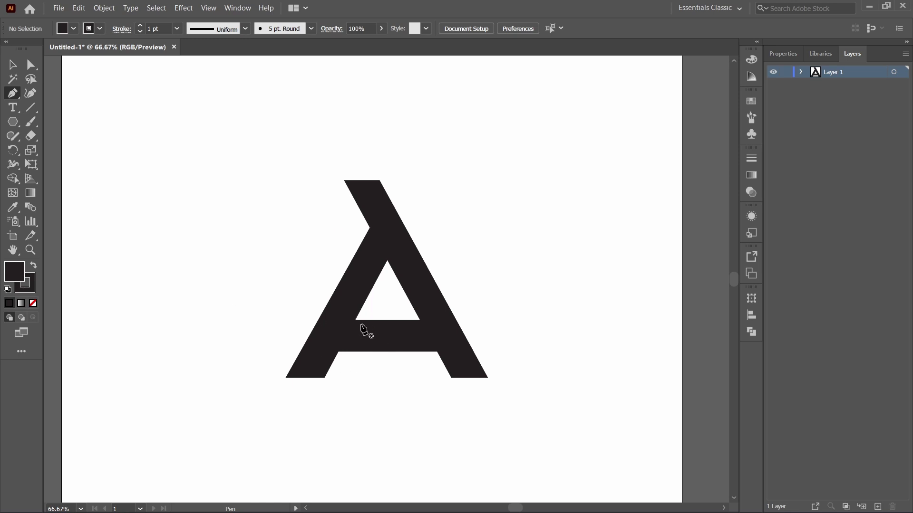
left_click_drag(351, 320, 332, 304)
mouse_move(331, 299)
left_mouse_down()
mouse_move(334, 284)
mouse_move(336, 303)
left_mouse_up()
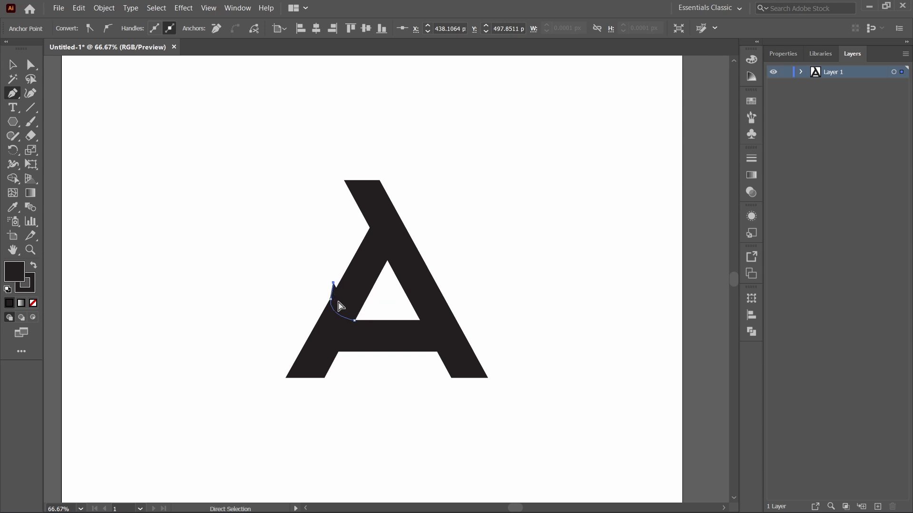
key("ctrl+z")
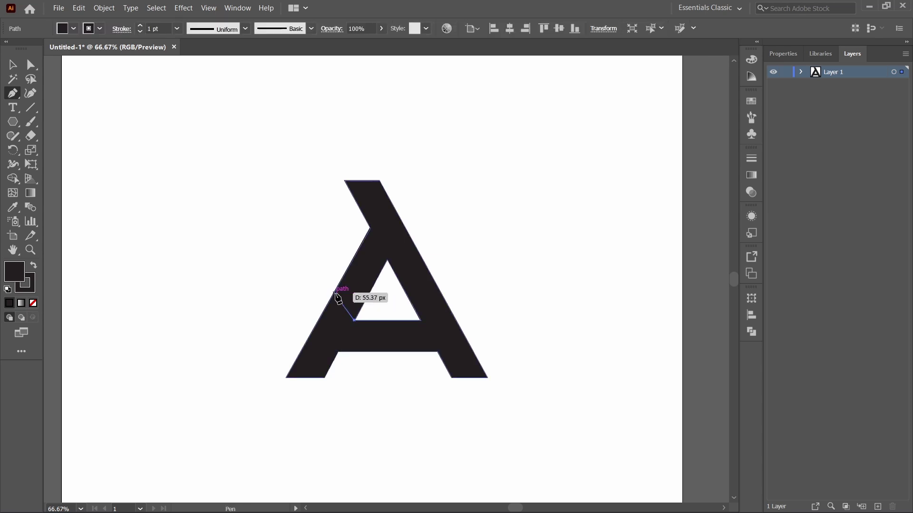
left_click_drag(334, 293, 345, 271)
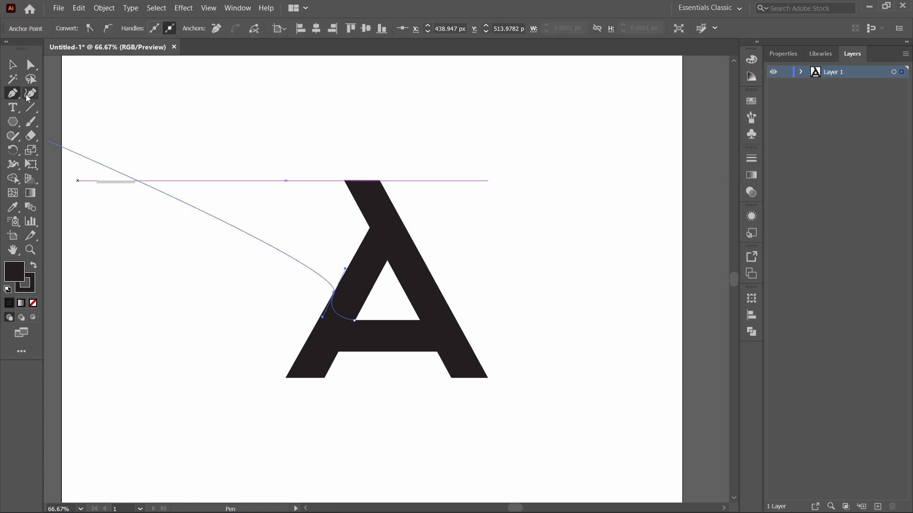
left_click(13, 64)
left_click(124, 236)
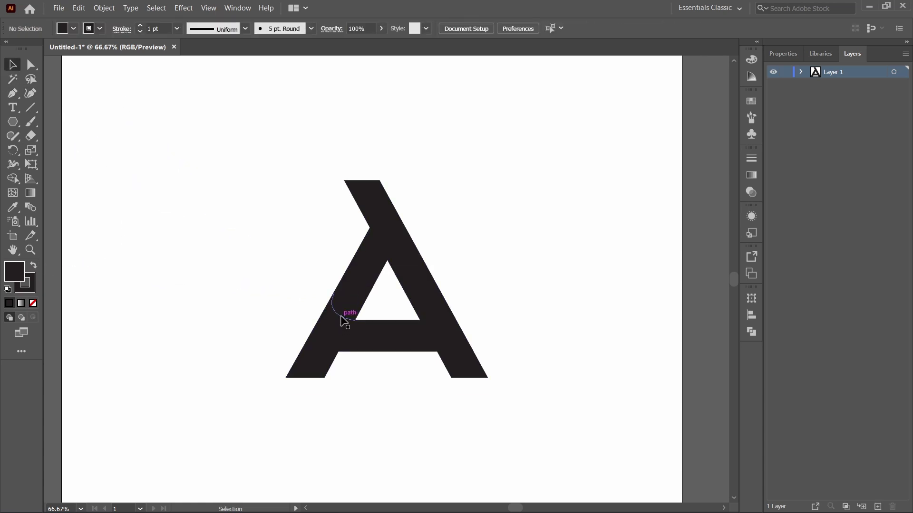
Remove the fill from the curved path on the left leg
left_click(343, 319)
left_click(58, 32)
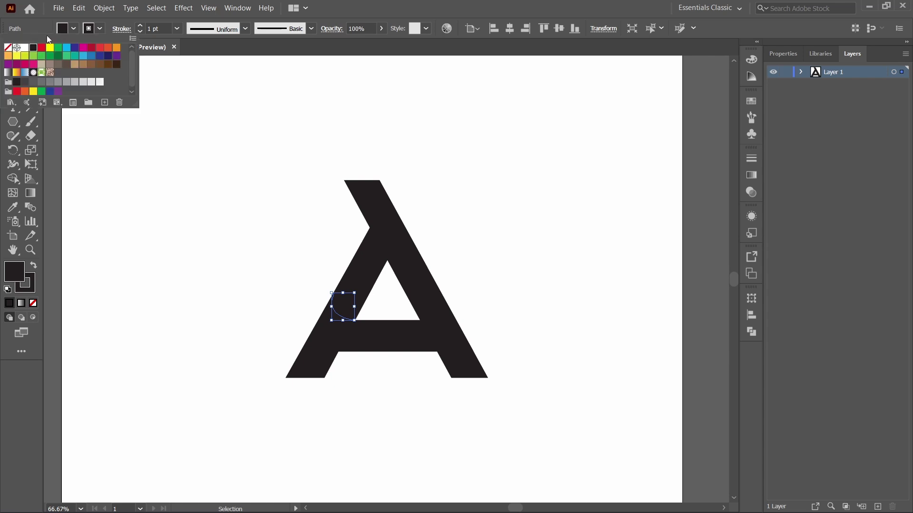
left_click(9, 48)
left_click(127, 194)
left_click(127, 195)
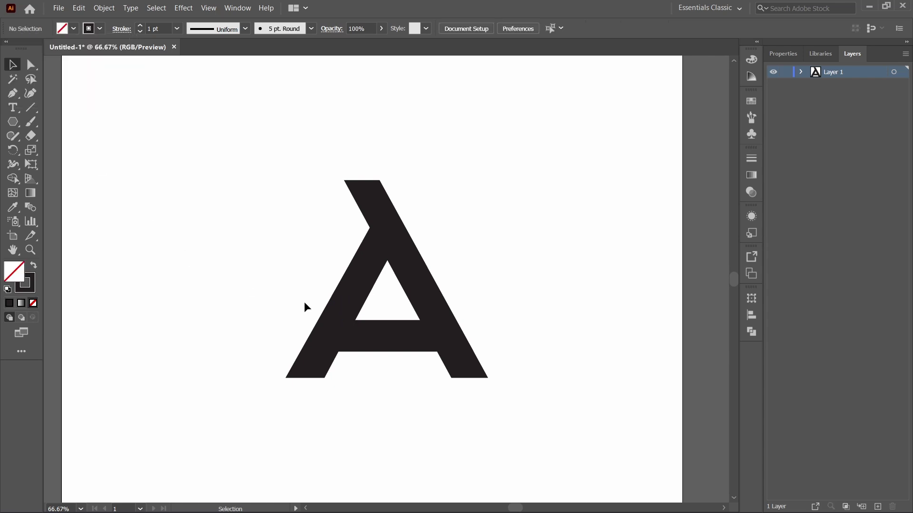
Split the crossbar and feet off the letter A along the dividing paths using Shape Builder with no stroke
left_click_drag(233, 260, 519, 418)
left_click(190, 253)
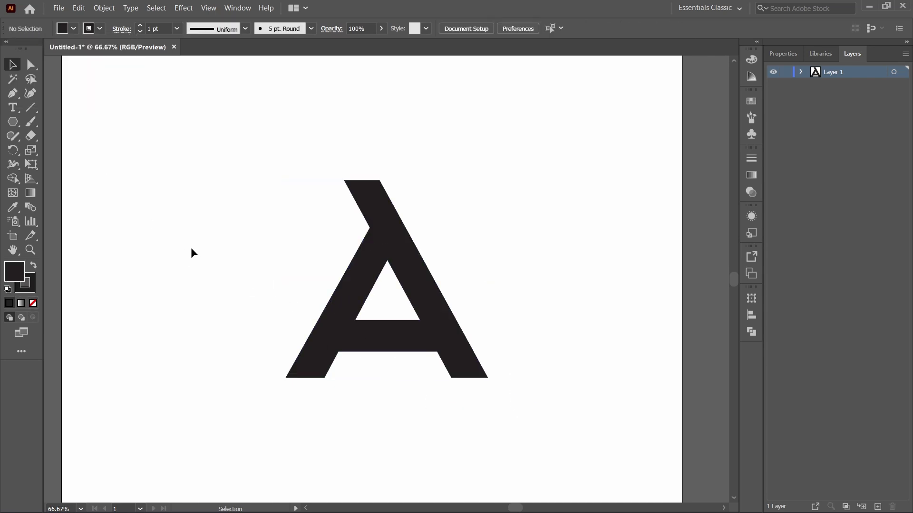
left_click_drag(230, 228, 505, 418)
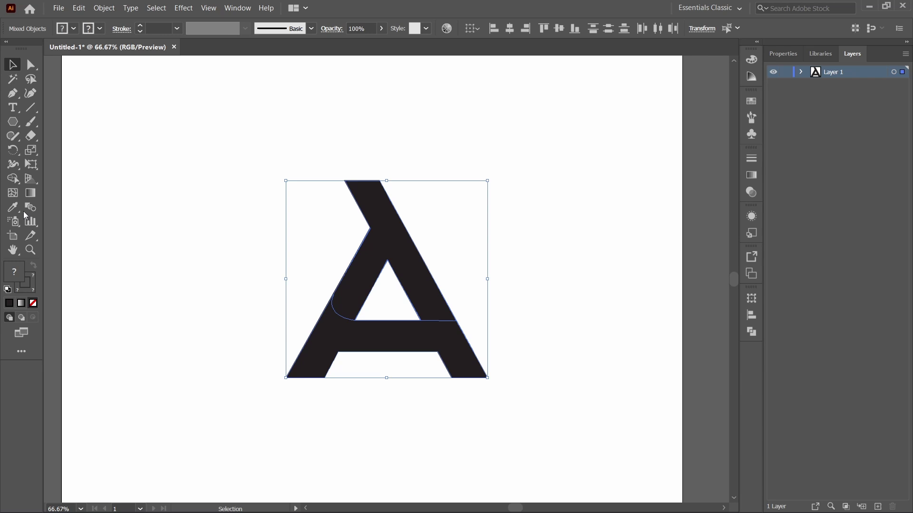
left_click(13, 178)
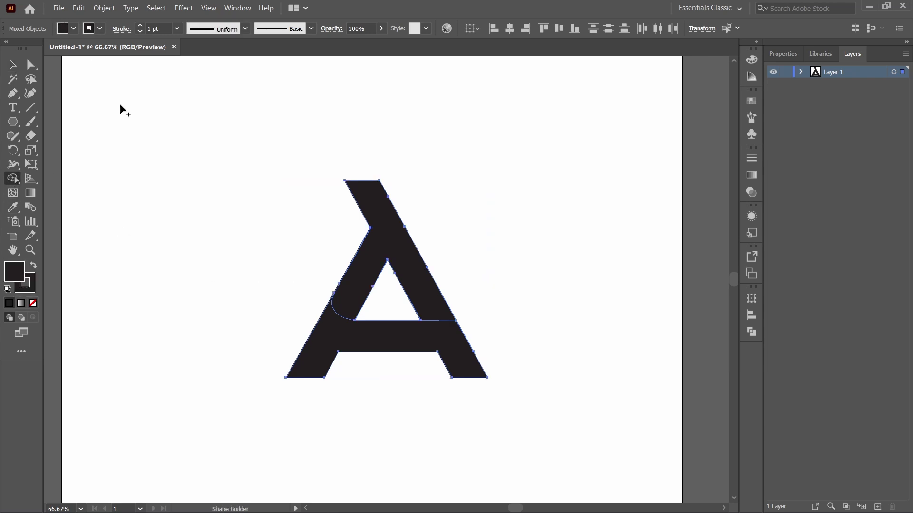
left_click(88, 29)
left_click(8, 48)
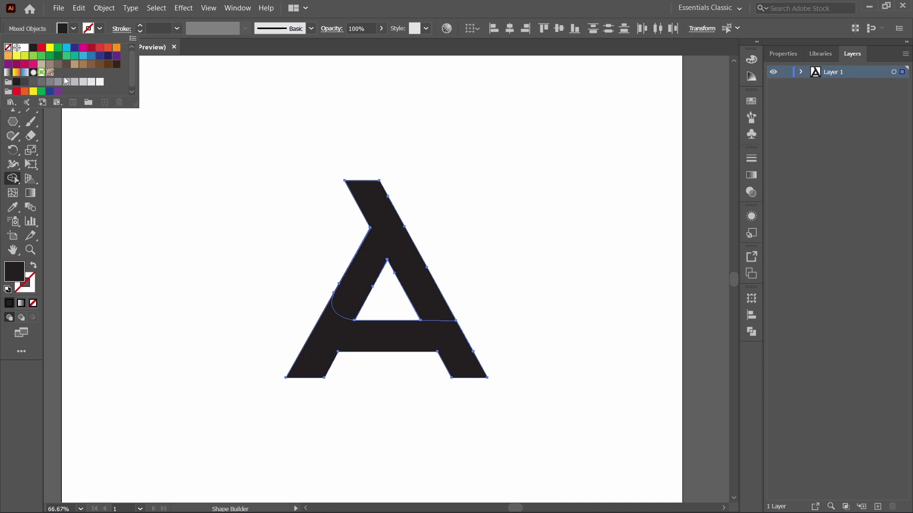
left_click(379, 334)
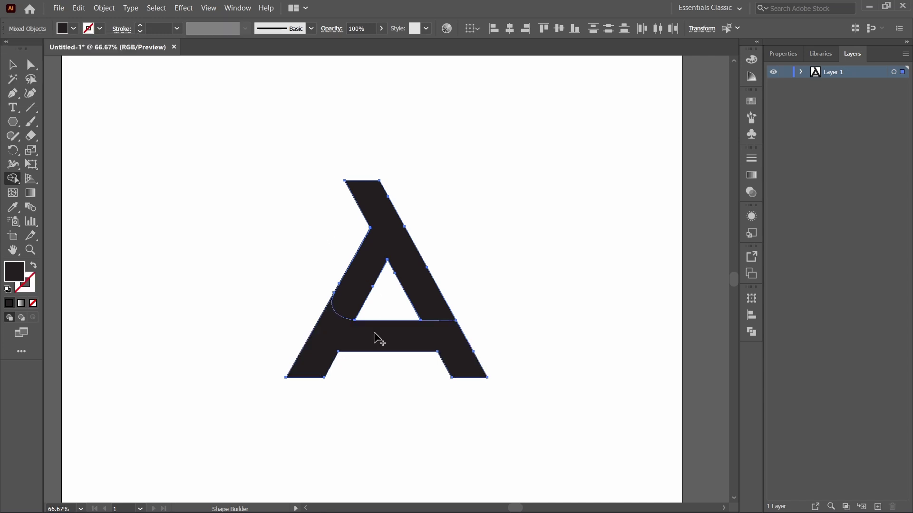
Set the crossbar and feet shape to a red fill with no stroke
left_click(13, 64)
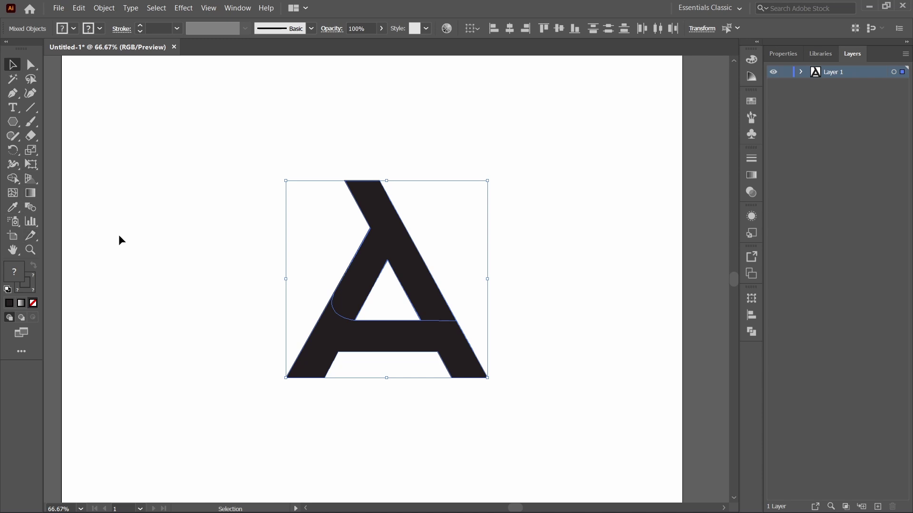
left_click(228, 280)
left_click(338, 332)
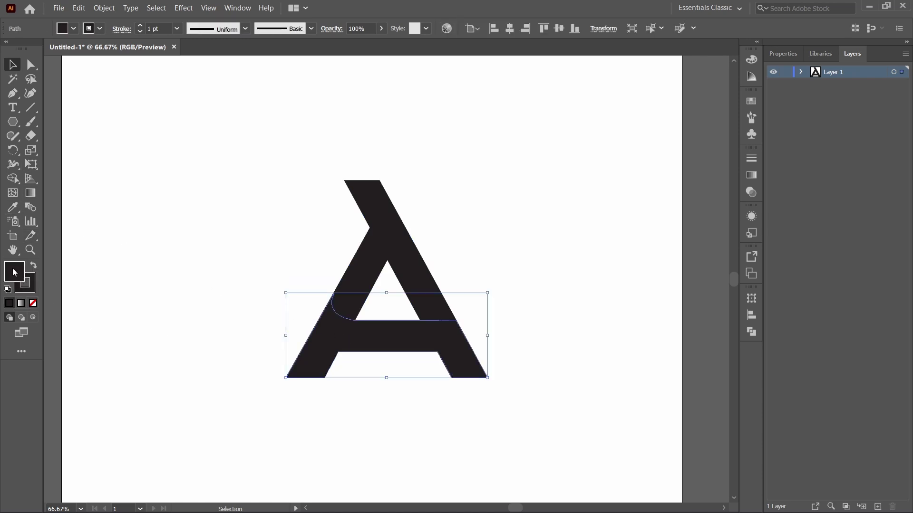
left_click(89, 29)
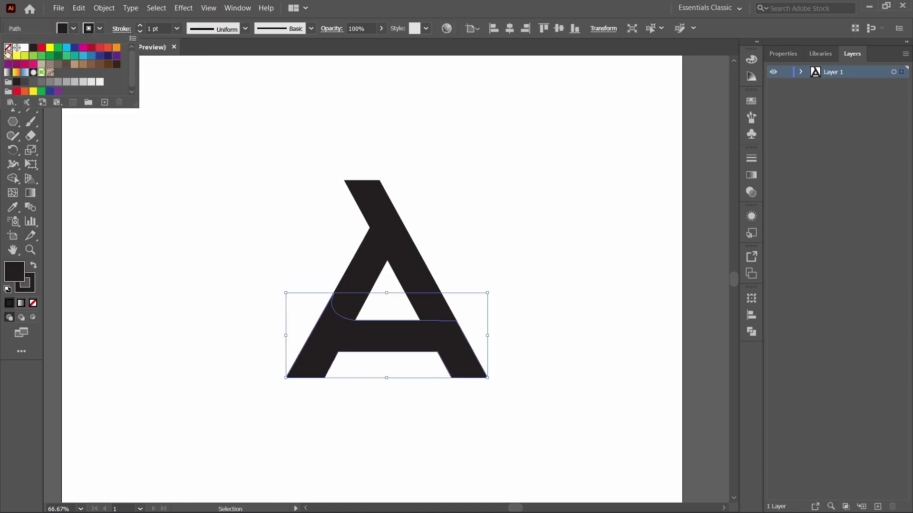
left_click(7, 48)
left_click(63, 30)
left_click(40, 52)
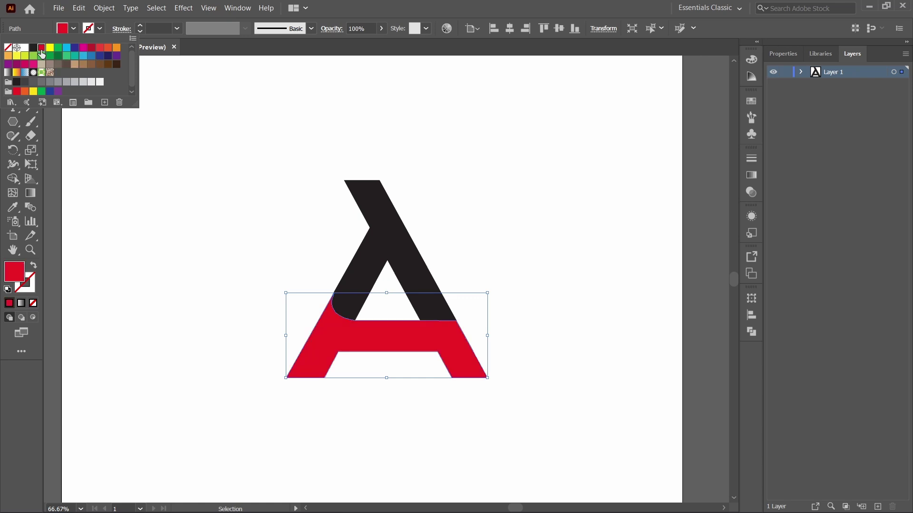
left_click(163, 212)
left_click(163, 212)
Draw a red Pen shape from the inner triangle's lower-left corner horizontally past the left leg and down to the left foot's outer corner
left_click(14, 93)
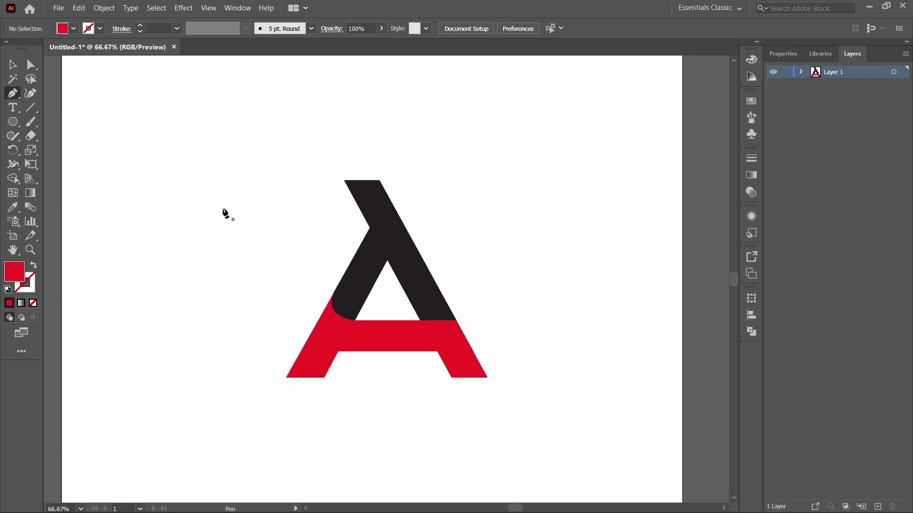
left_click(357, 320)
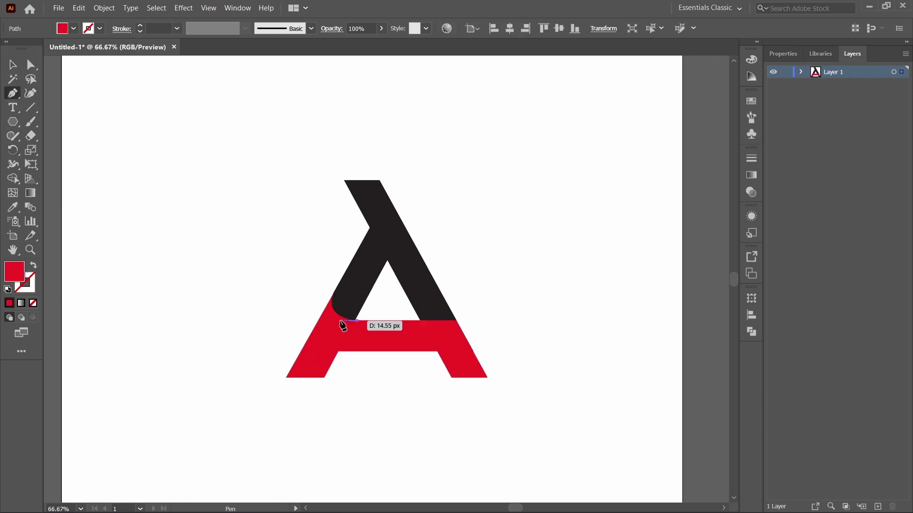
left_click(264, 321)
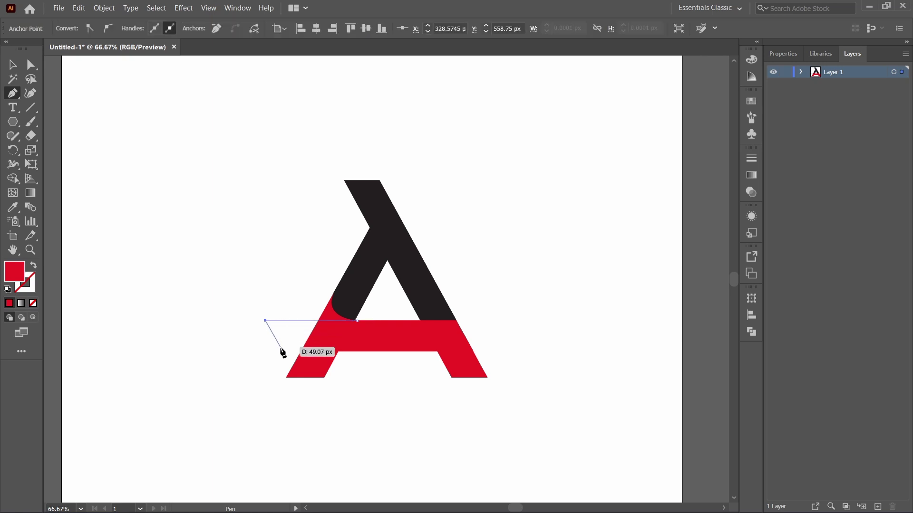
left_click(286, 378)
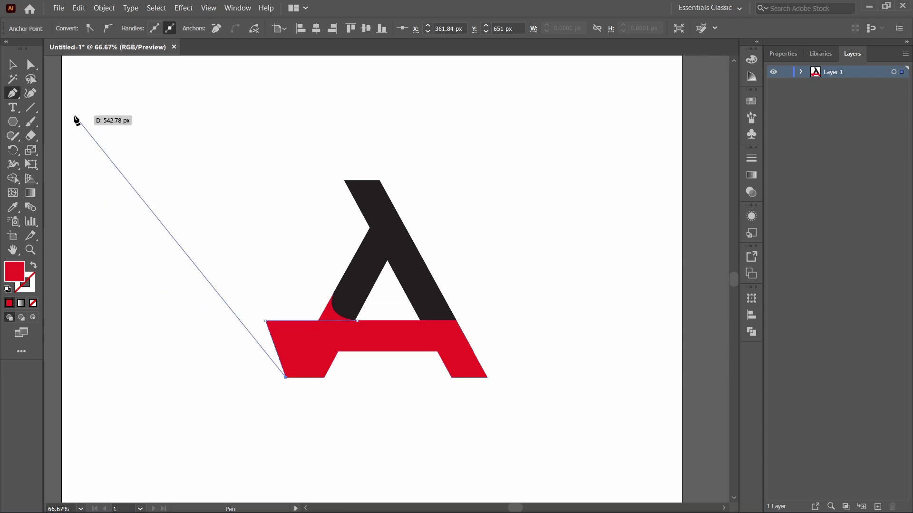
Merge the new left-hand extension with the red crossbar and feet using Shape Builder
key("v")
left_click_drag(220, 184, 450, 387)
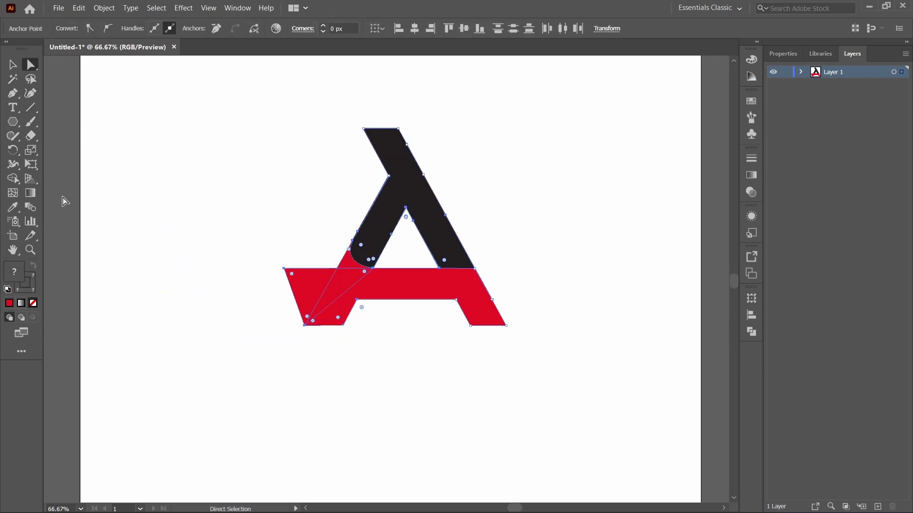
left_click(12, 178)
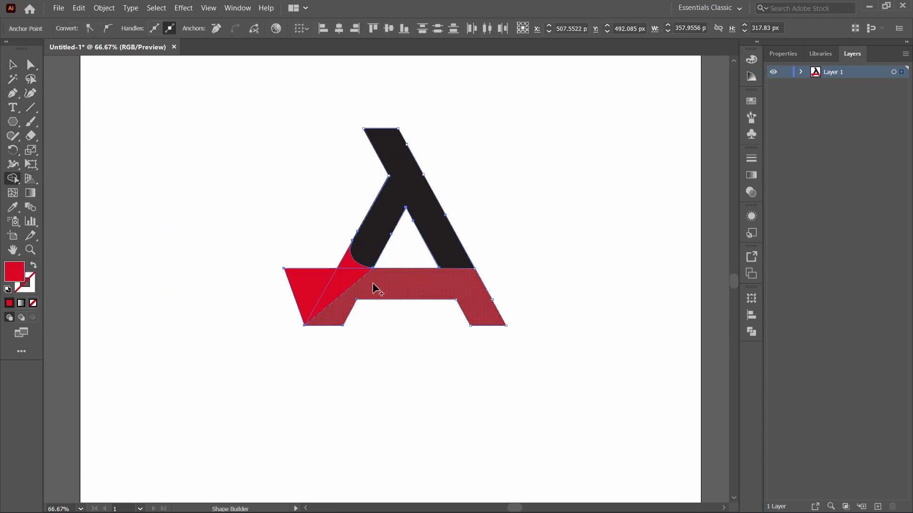
left_click_drag(312, 281, 377, 286)
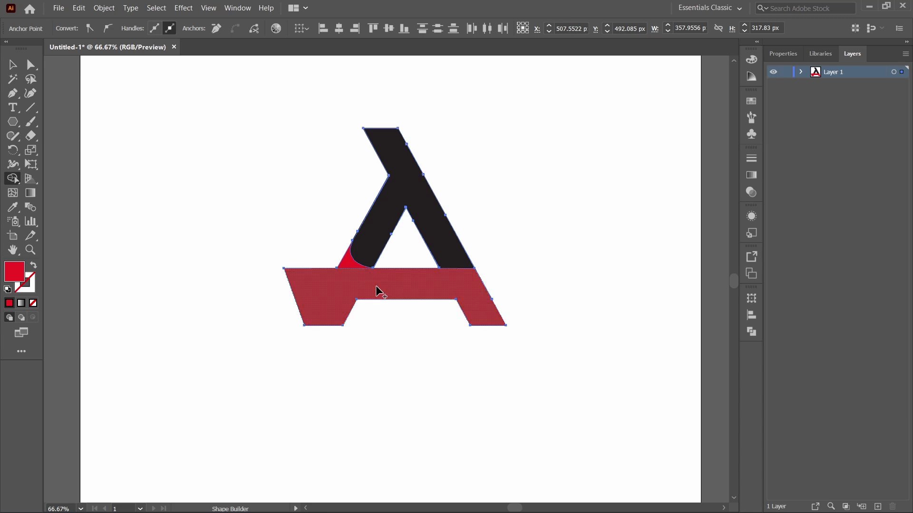
scroll(376, 285, "up", 2)
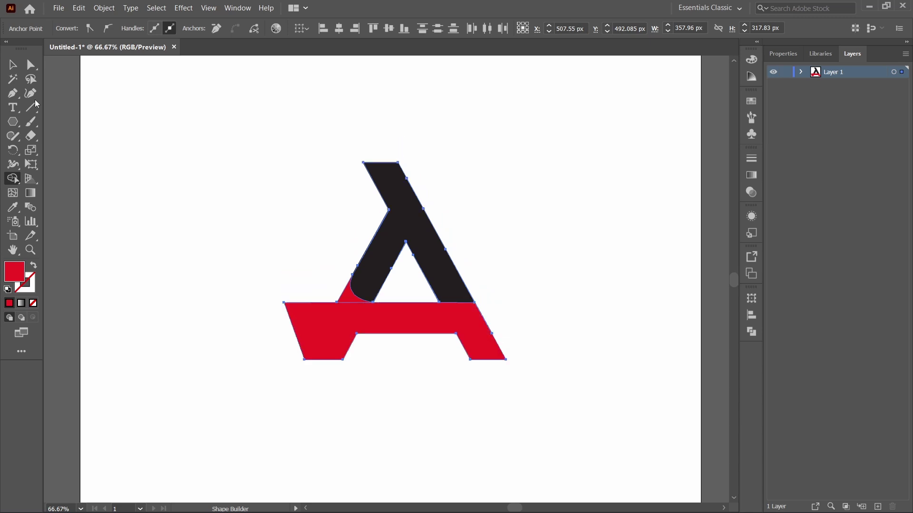
Round the red shape's upper-right corner to a radius of about 84.5 px
left_click(30, 64)
left_click(165, 196)
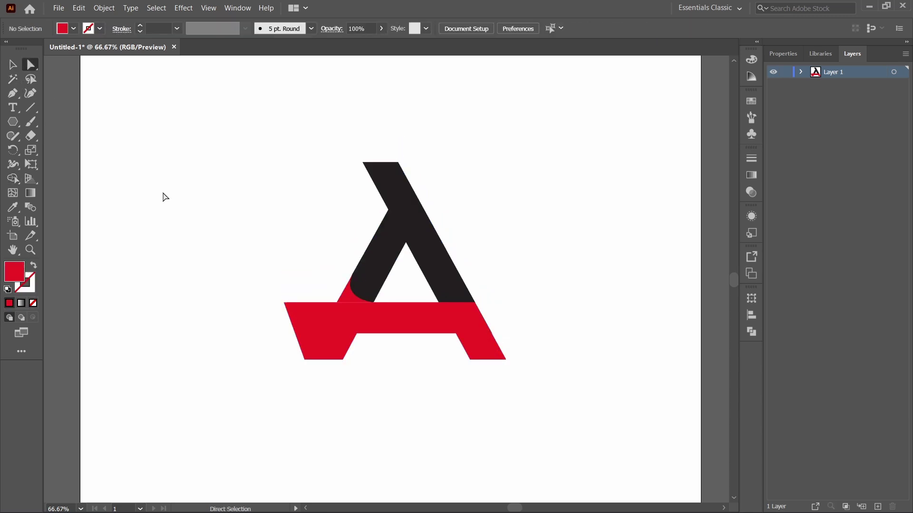
left_click(478, 324)
left_click_drag(468, 312, 437, 356)
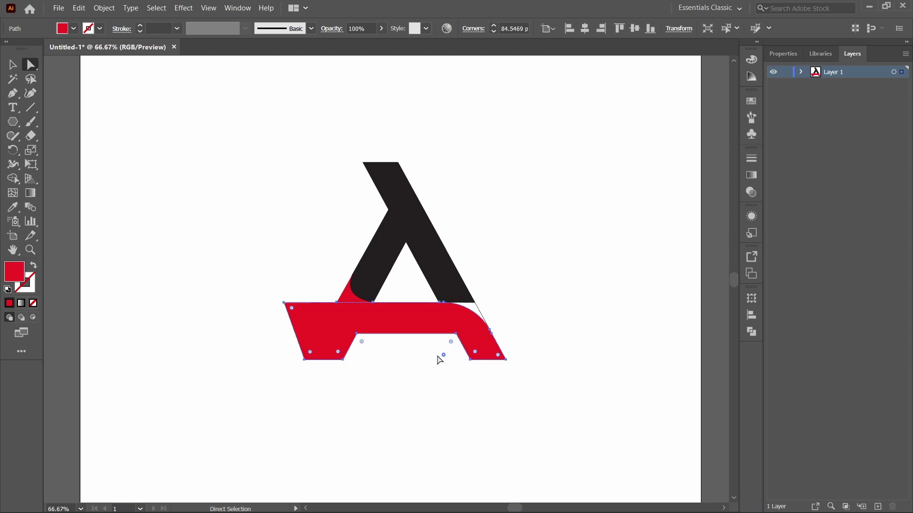
left_click(287, 273)
Merge the gap above the rounded red corner into the black upper part of the letter using Shape Builder
left_click(460, 297)
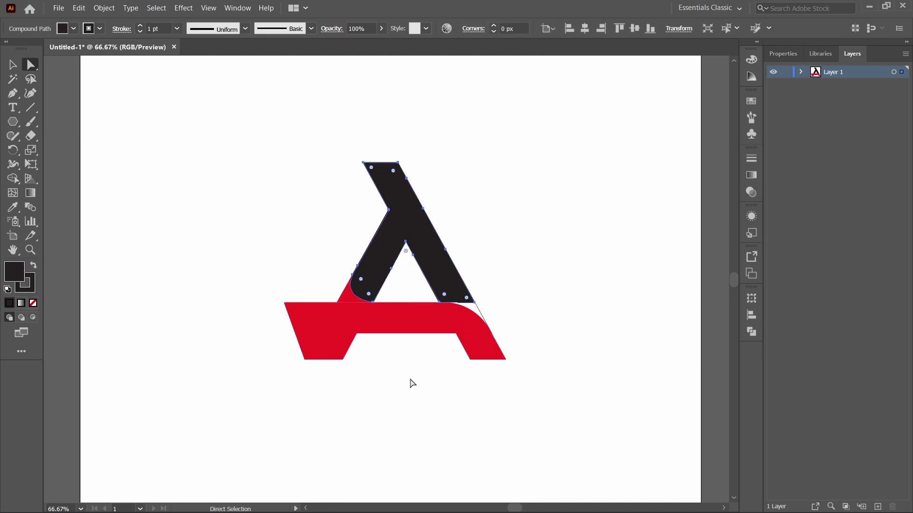
key("v")
left_click_drag(238, 153, 565, 421)
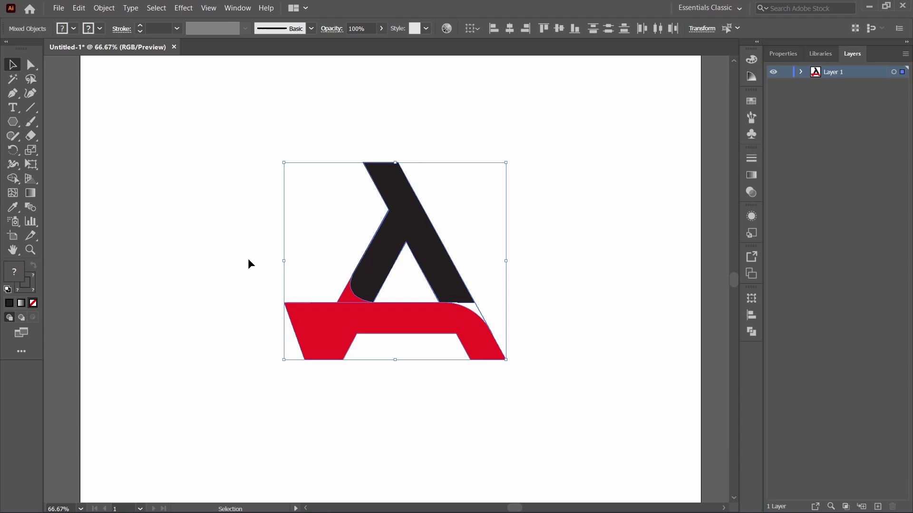
left_click(12, 178)
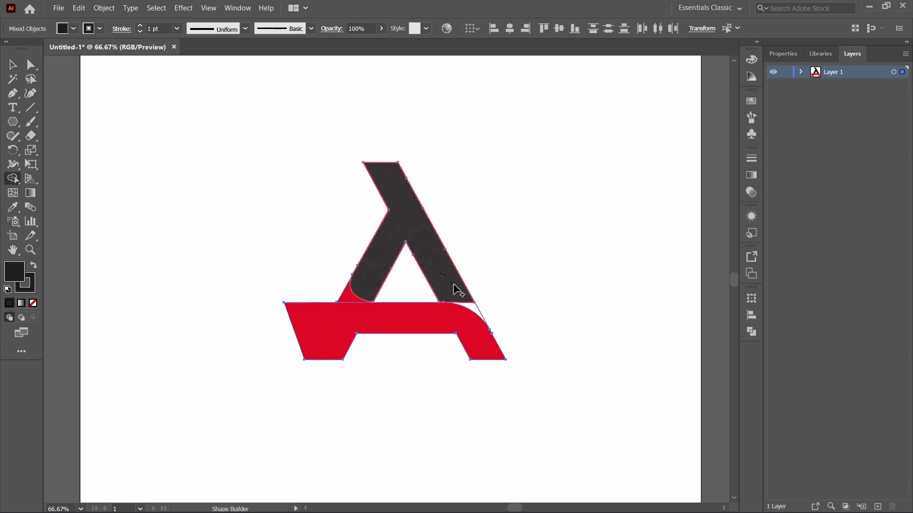
left_click_drag(457, 290, 472, 307)
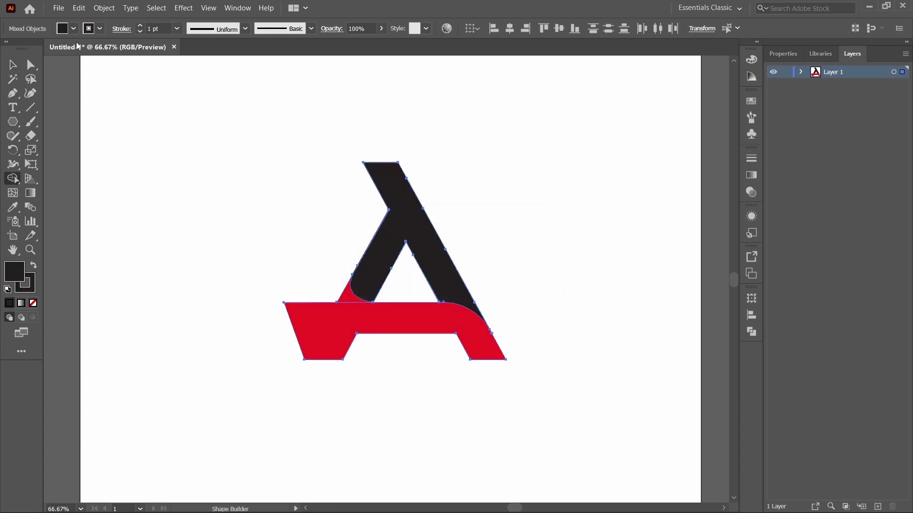
left_click(88, 30)
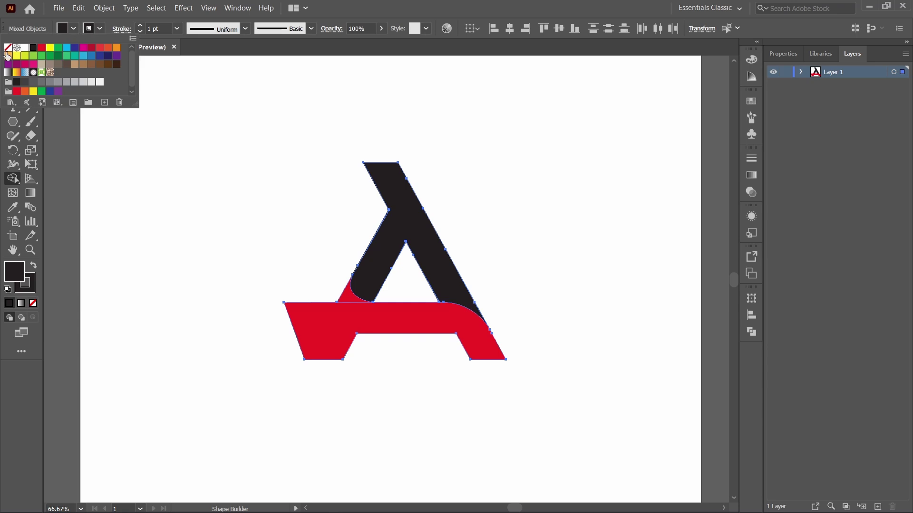
left_click(133, 192)
key("v")
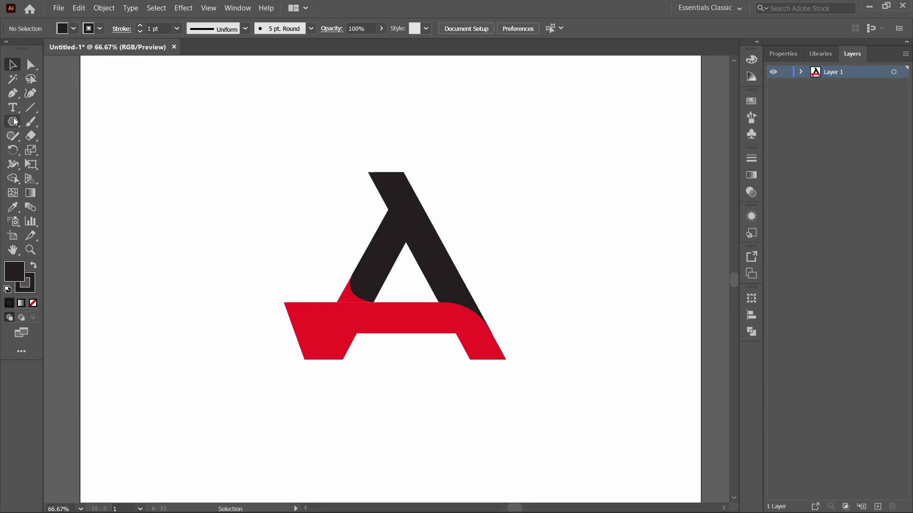
left_click(14, 122)
left_click_drag(334, 208, 340, 221)
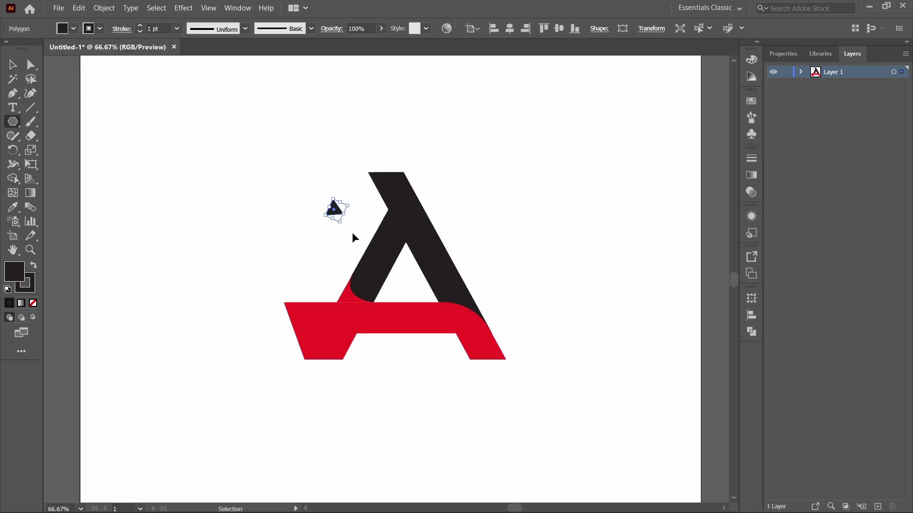
key("Delete")
left_click(13, 64)
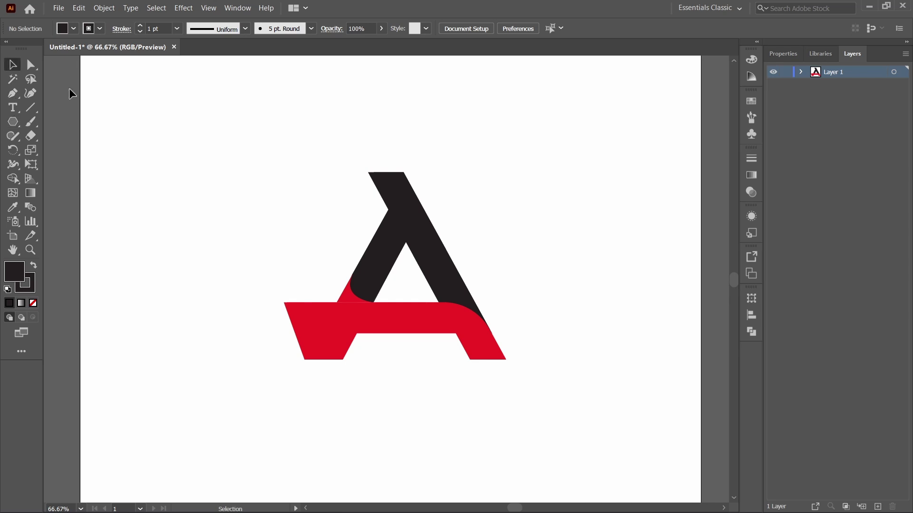
Create a six-sided polygon with a 16.9375 px radius to the left of the letter's top
left_click(14, 125)
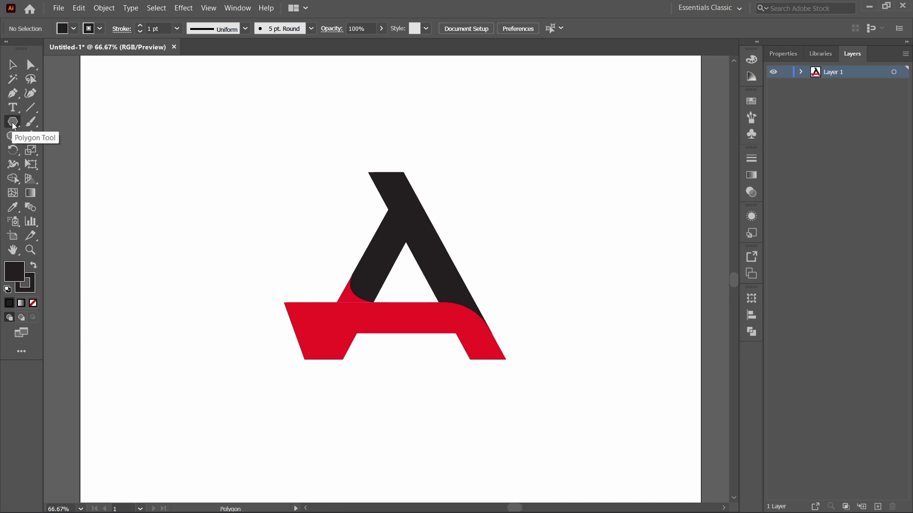
left_click(248, 166)
type("7")
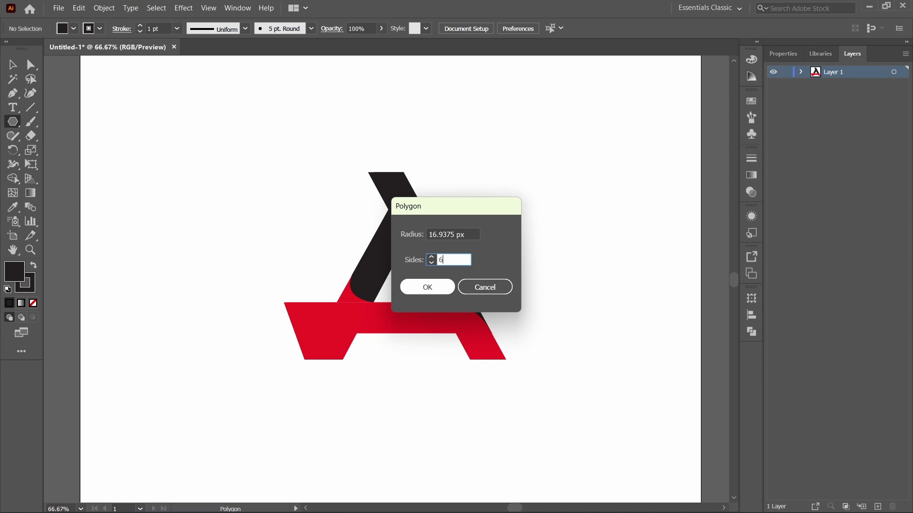
left_click(430, 289)
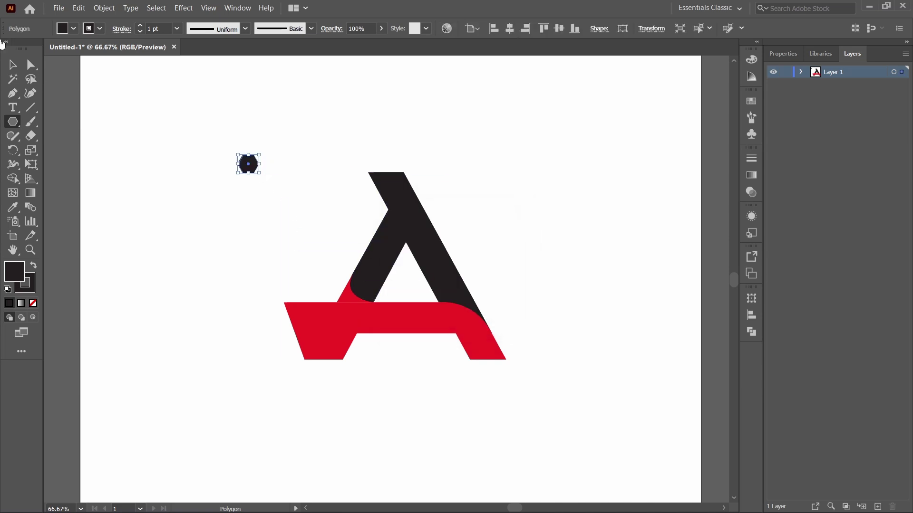
Enlarge the hexagon and position it beside the notch in the letter's upper-left edge
left_click(12, 64)
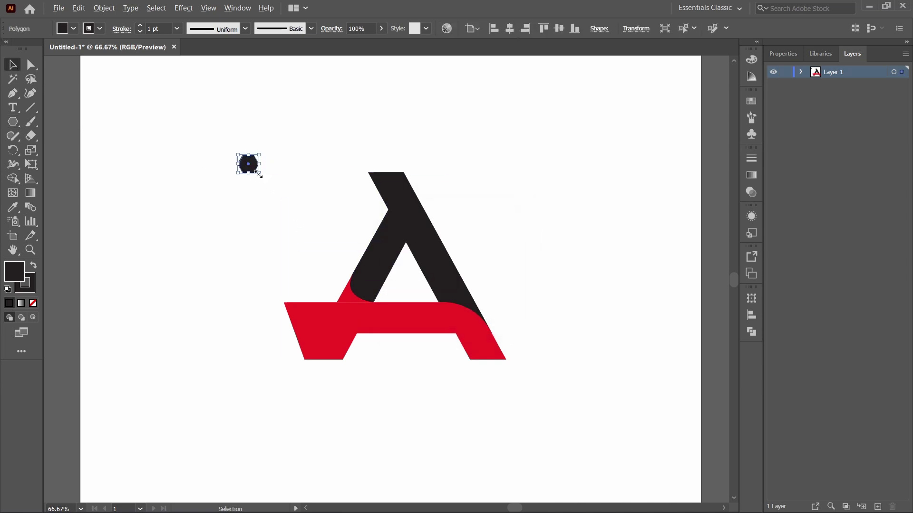
left_click_drag(260, 176, 350, 212)
left_click_drag(378, 244, 355, 220)
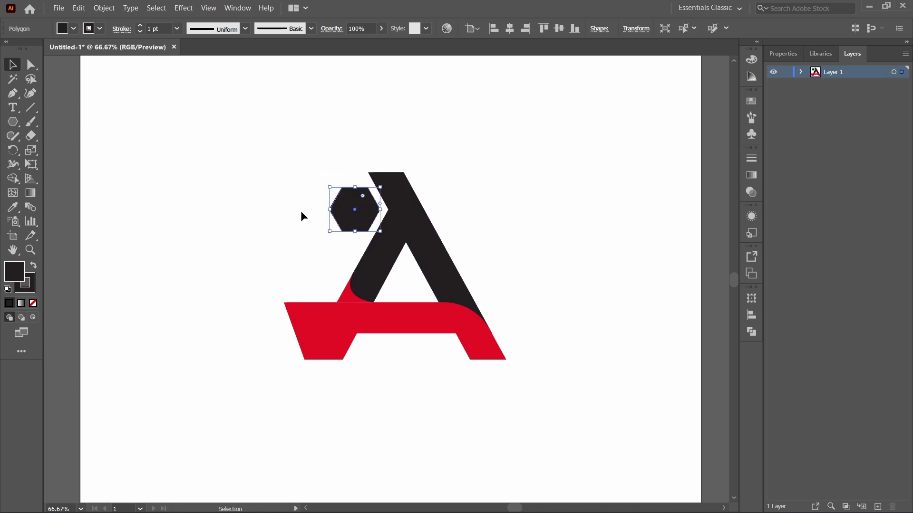
left_click(255, 201)
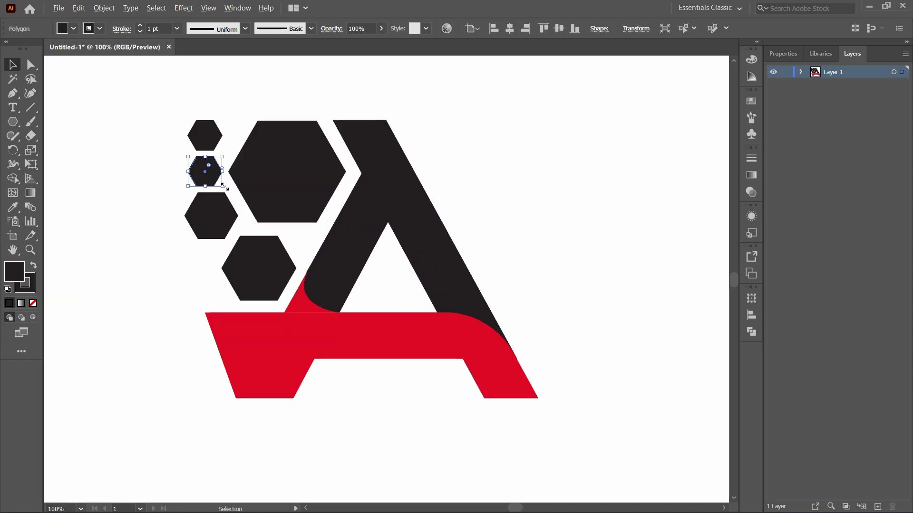
Shrink the second hexagon from the top in the left column to about 17.5 by 20.3 px
left_click_drag(222, 187, 213, 180)
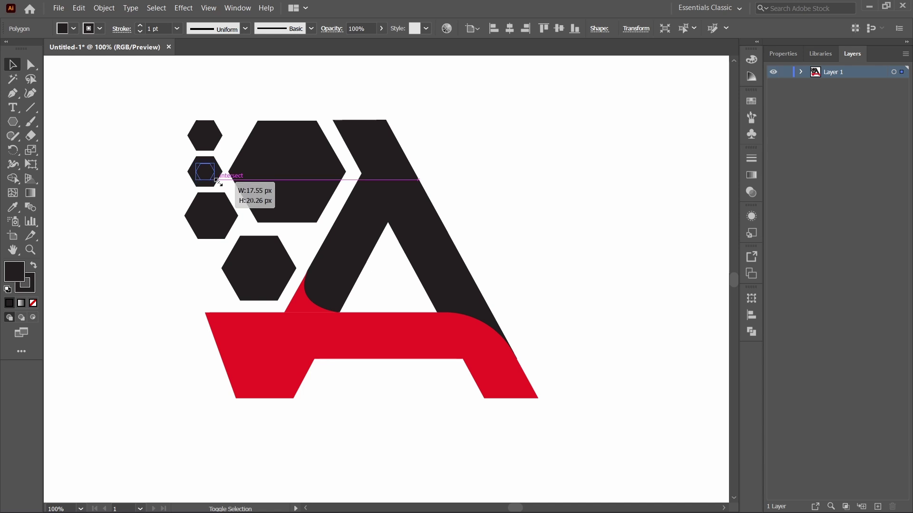
left_click(149, 178)
key("ctrl+minus")
Remove the stroke from the letter's black upper part
left_click(364, 265)
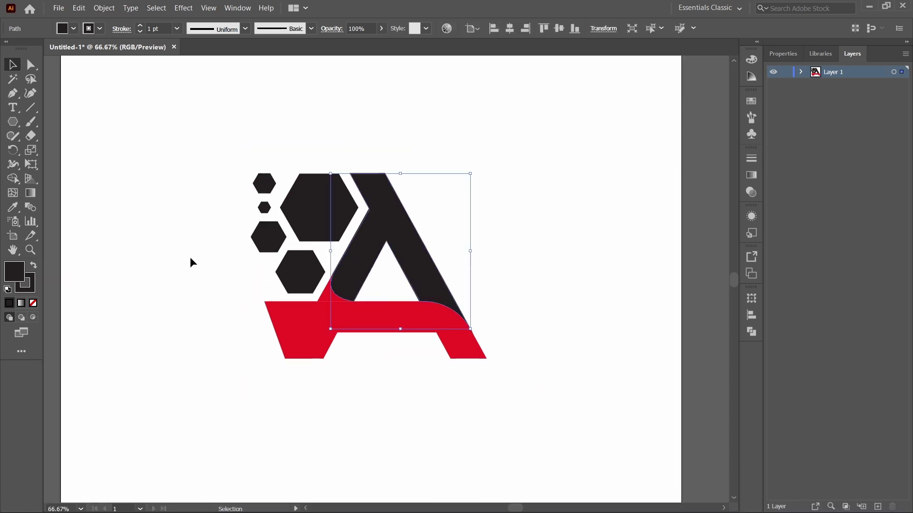
left_click(99, 28)
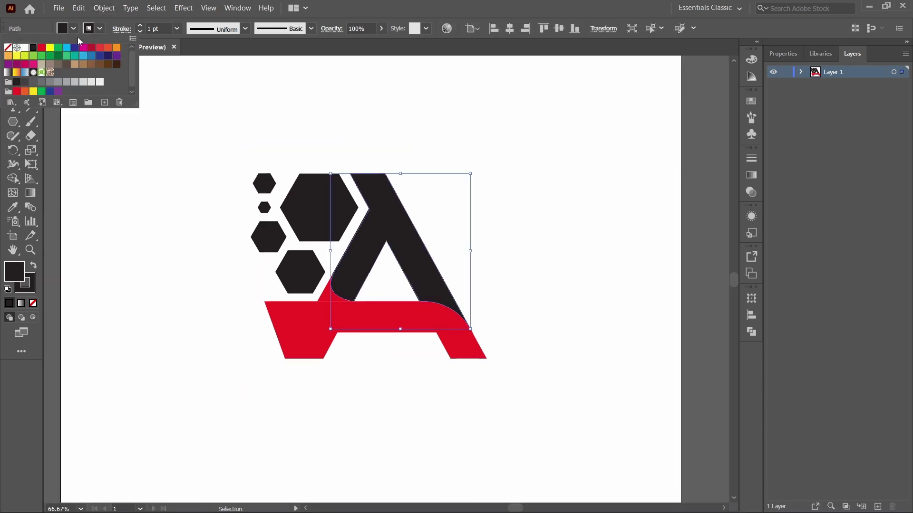
left_click(12, 51)
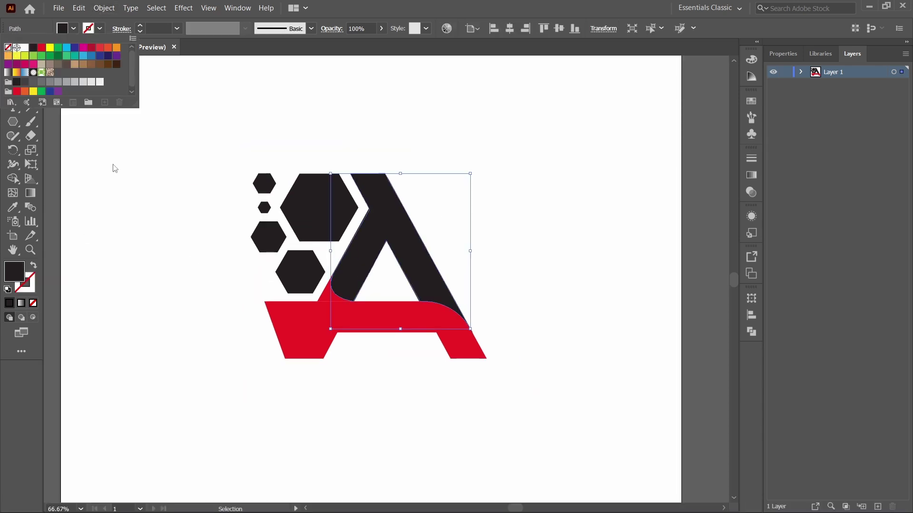
left_click(193, 255)
Fill the letter's upper part with a linear gradient running from black to red
left_click(351, 266)
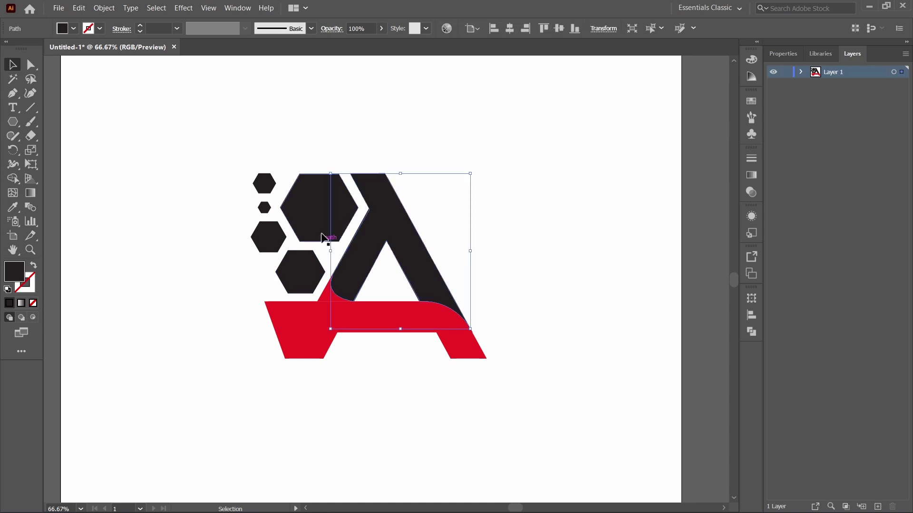
left_click(21, 302)
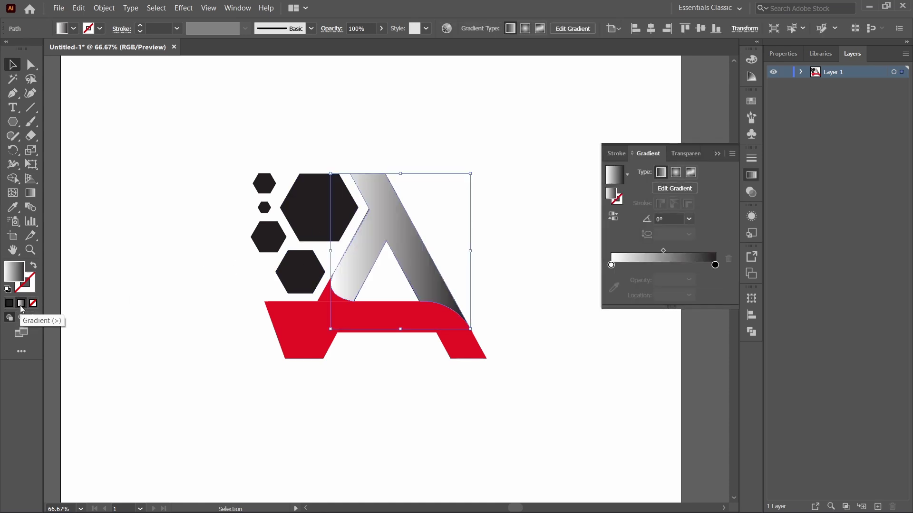
left_click(716, 266)
double_click(715, 265)
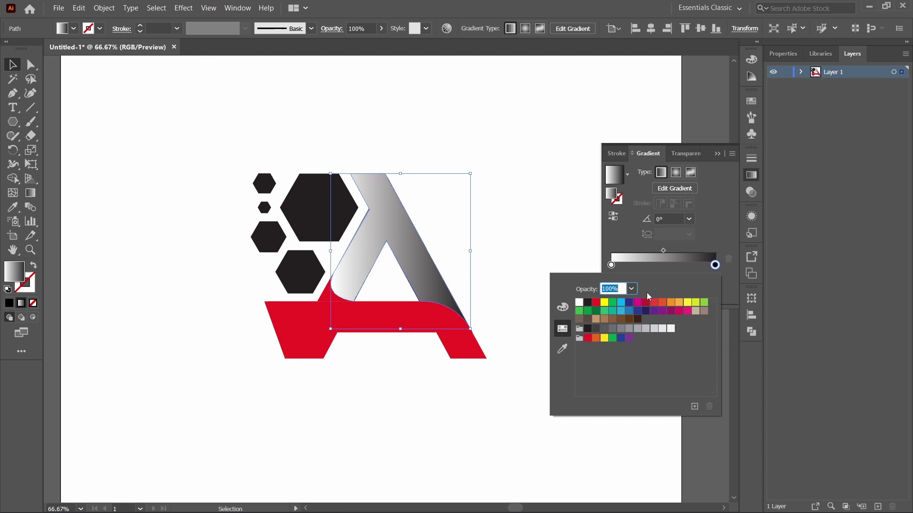
left_click(596, 303)
left_click(612, 266)
double_click(612, 265)
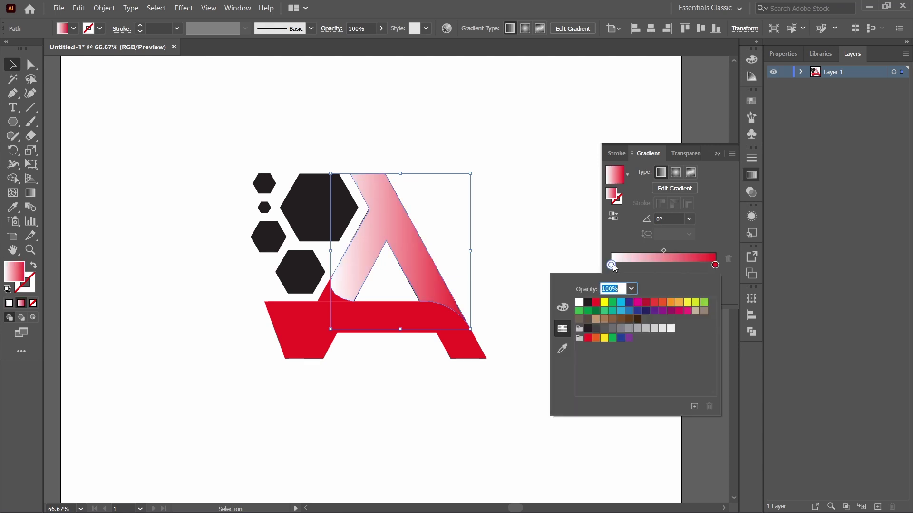
left_click(594, 302)
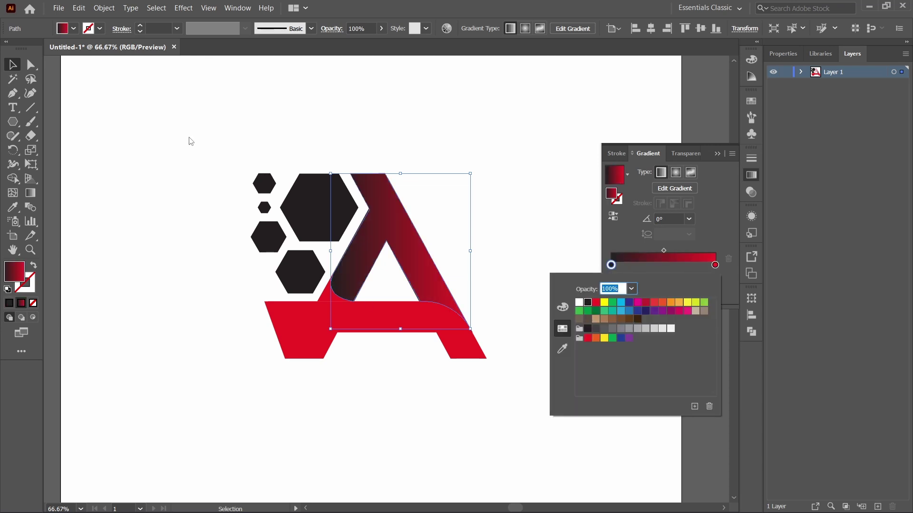
left_click(734, 159)
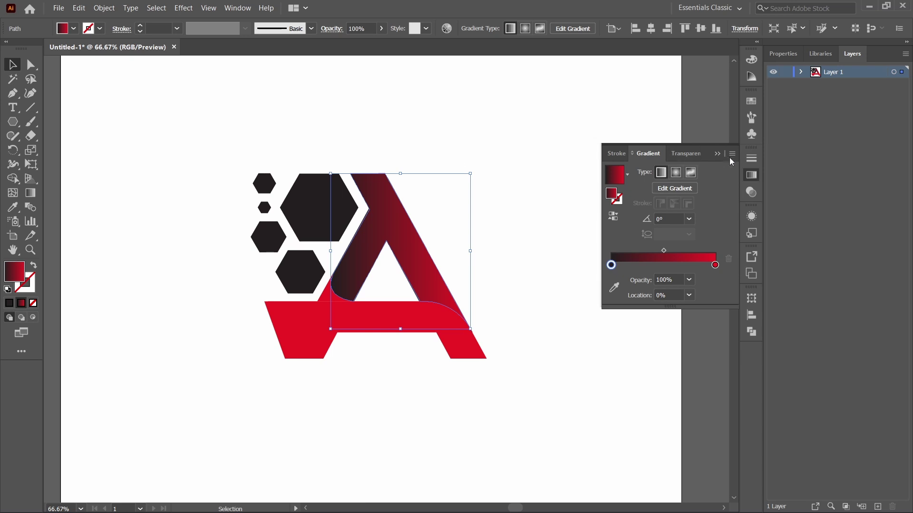
left_click(717, 154)
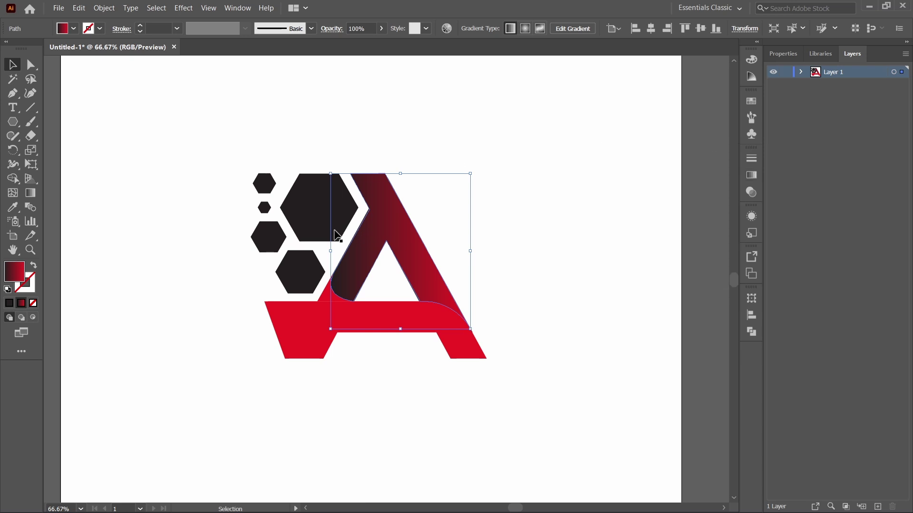
Angle the upper part's gradient diagonally, with black below the left leg and red beyond the letter's upper-right edge
left_click(30, 192)
mouse_move(439, 206)
left_mouse_down()
mouse_move(346, 295)
mouse_move(319, 344)
mouse_move(340, 359)
mouse_move(380, 266)
mouse_move(442, 202)
left_mouse_up()
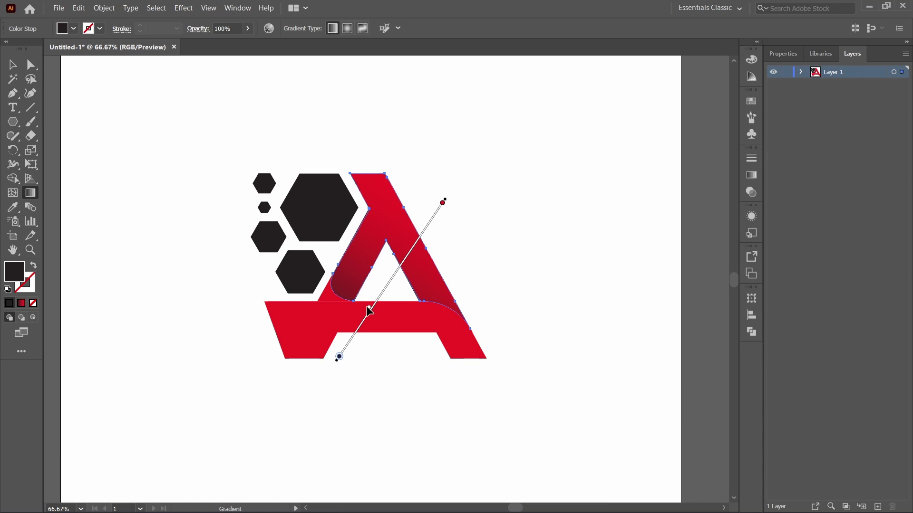
left_click_drag(443, 203, 433, 216)
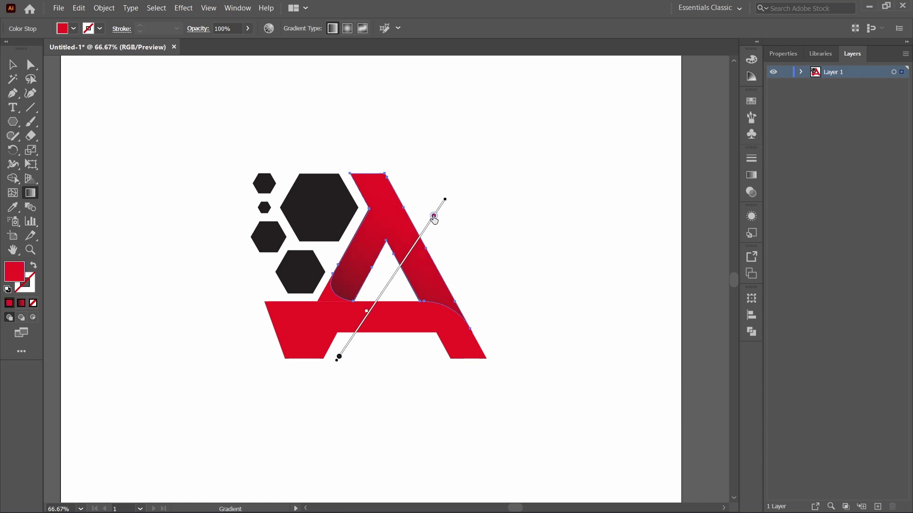
key("v")
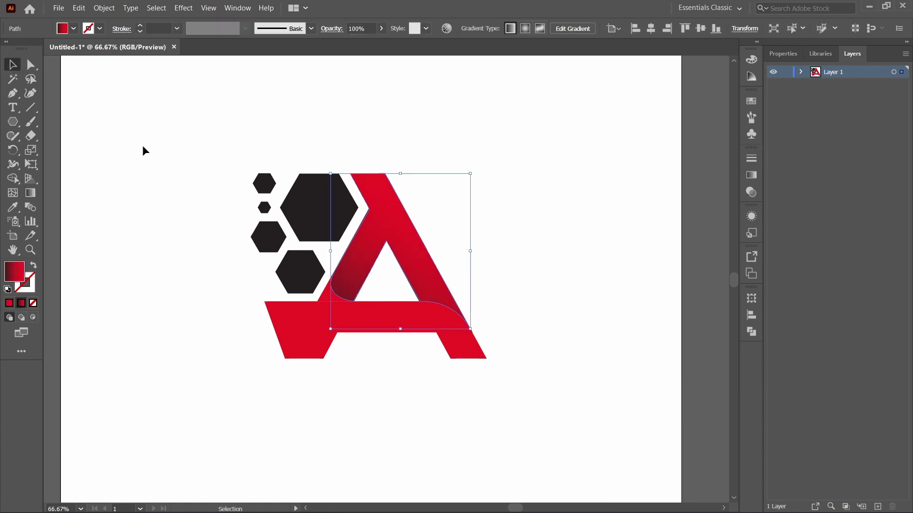
left_click(200, 213)
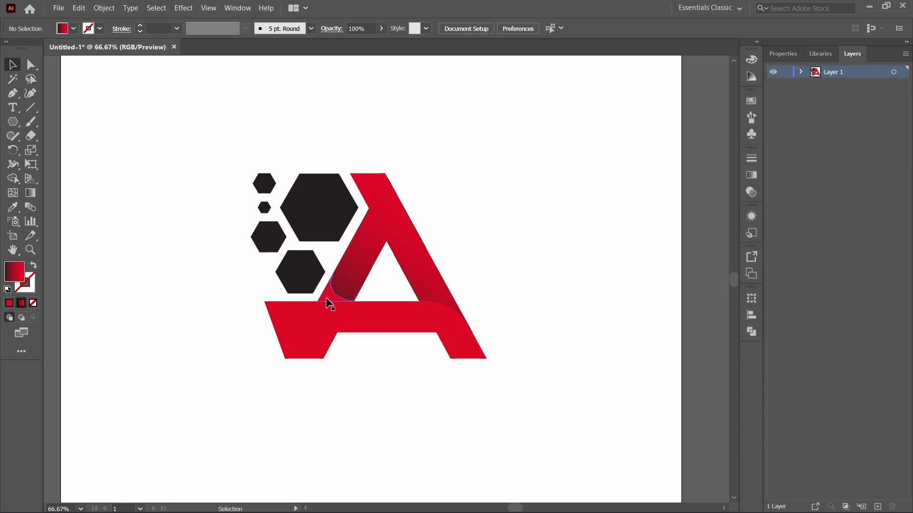
Copy the upper part's black-to-red gradient onto the crossbar-and-feet shape with the Eyedropper
left_click(328, 320)
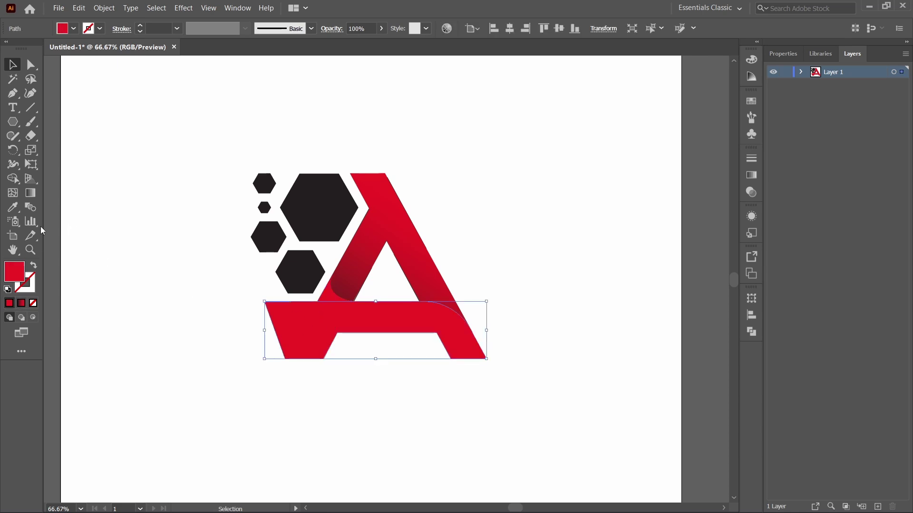
left_click(34, 200)
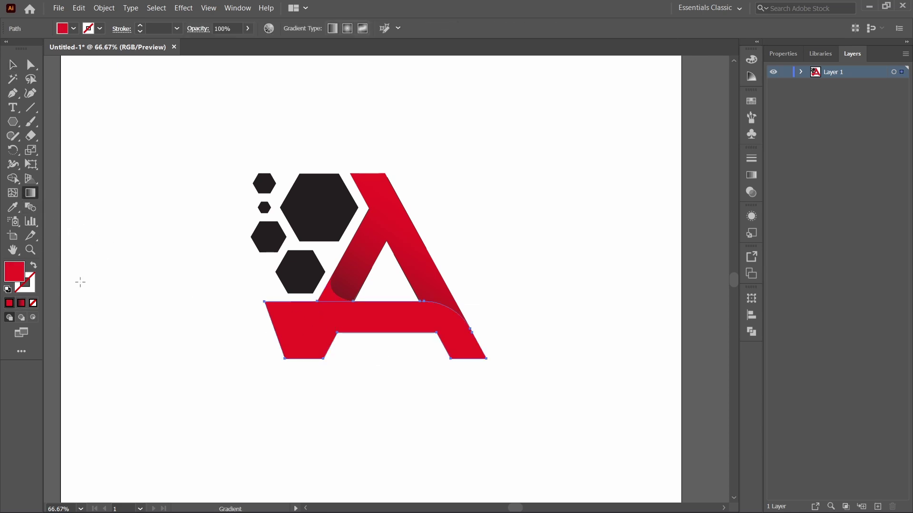
left_click(13, 207)
left_click(402, 235)
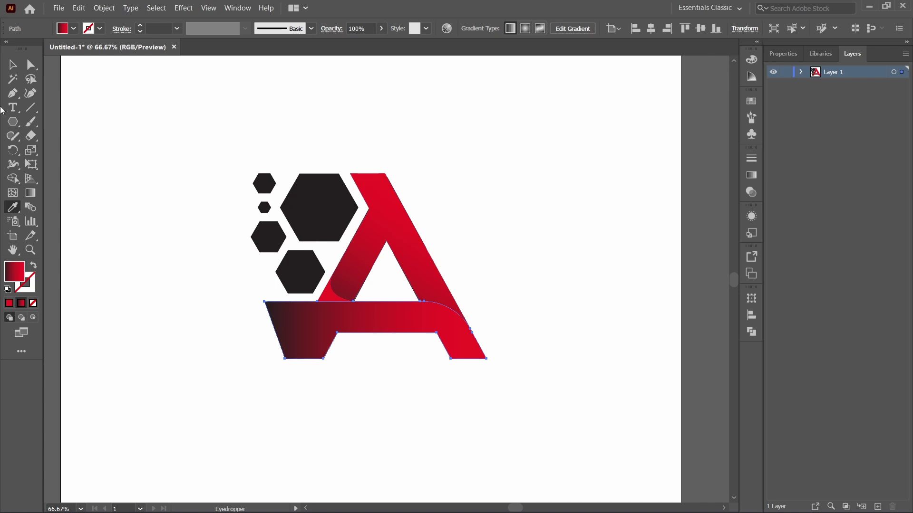
left_click(12, 64)
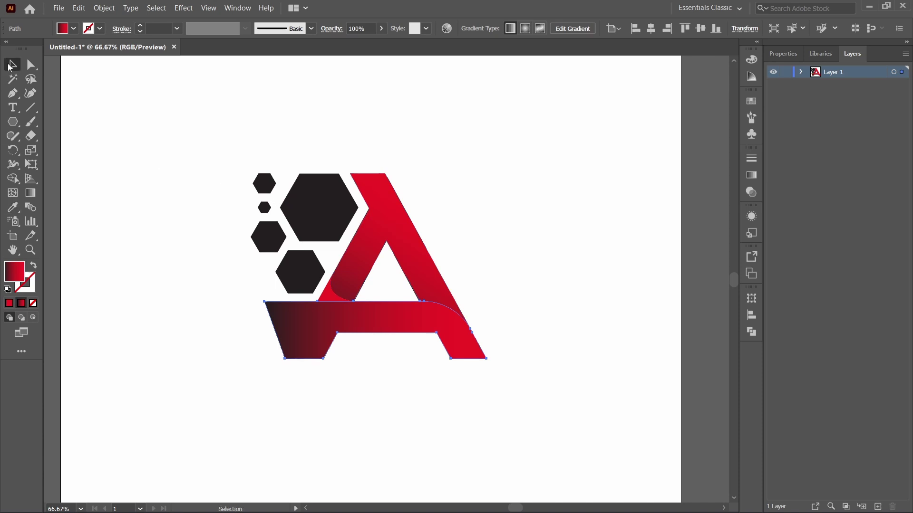
Redirect the crossbar's gradient from black inside the inner triangle down and left to red between the feet, shading the rounded corner
left_click(30, 192)
left_click_drag(398, 281, 348, 387)
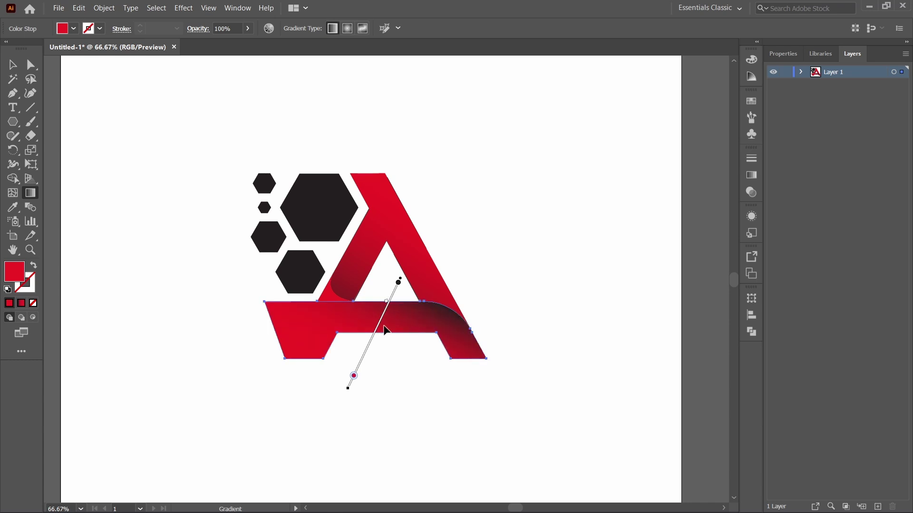
left_click_drag(361, 376, 371, 355)
left_click_drag(396, 295, 401, 282)
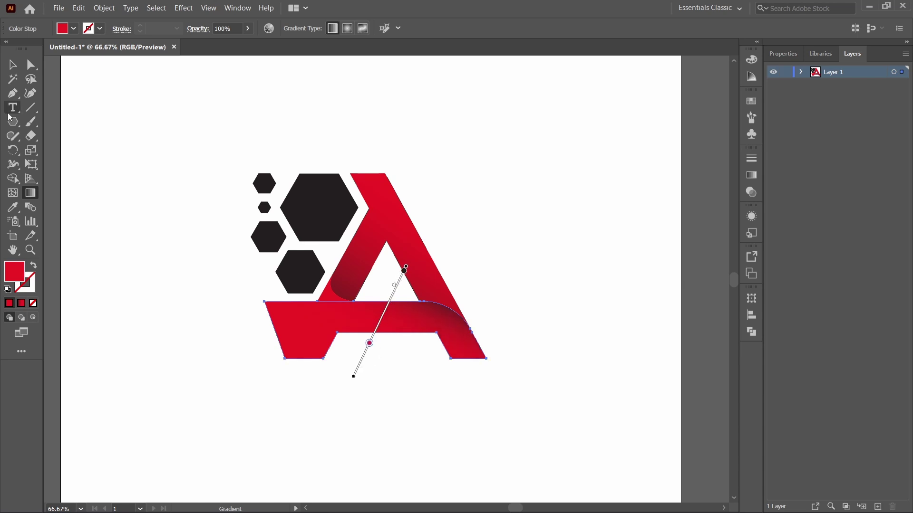
left_click(13, 64)
left_click(77, 132)
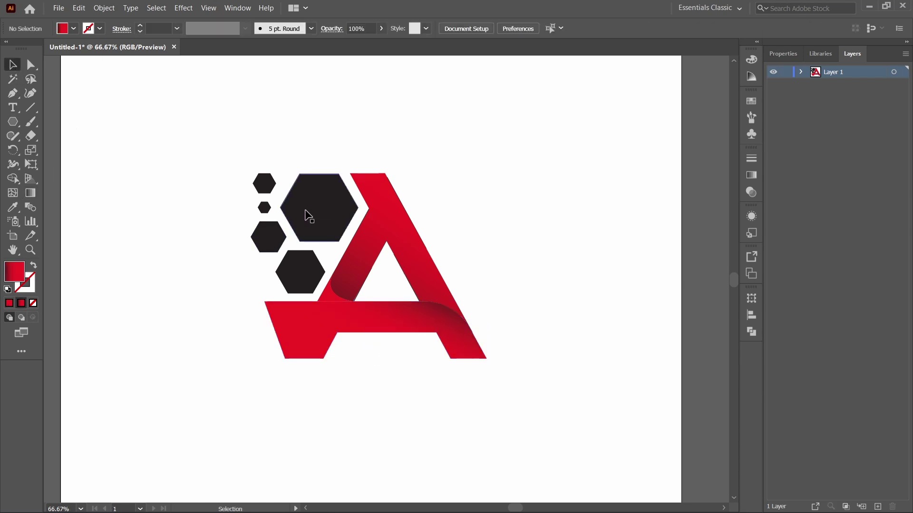
Give the largest hexagon the solid red, stroke-free look of the small piece beside the left leg using the Eyedropper
left_click(306, 212)
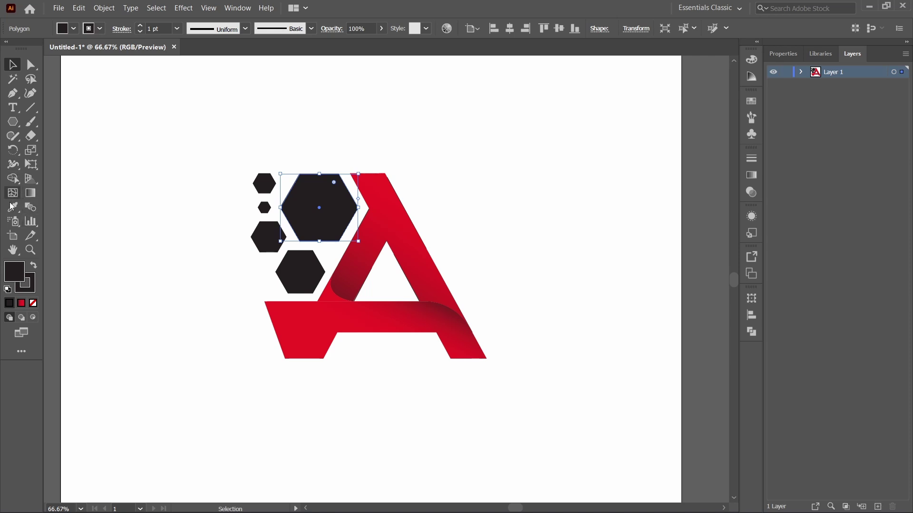
left_click(13, 207)
left_click(327, 290)
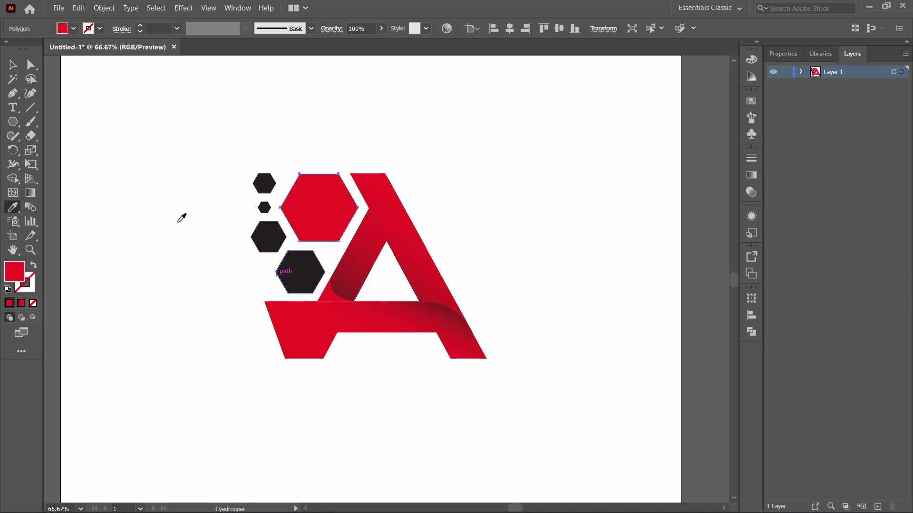
key("v")
Fill the smallest hexagon with purple and remove its stroke
left_click(449, 363)
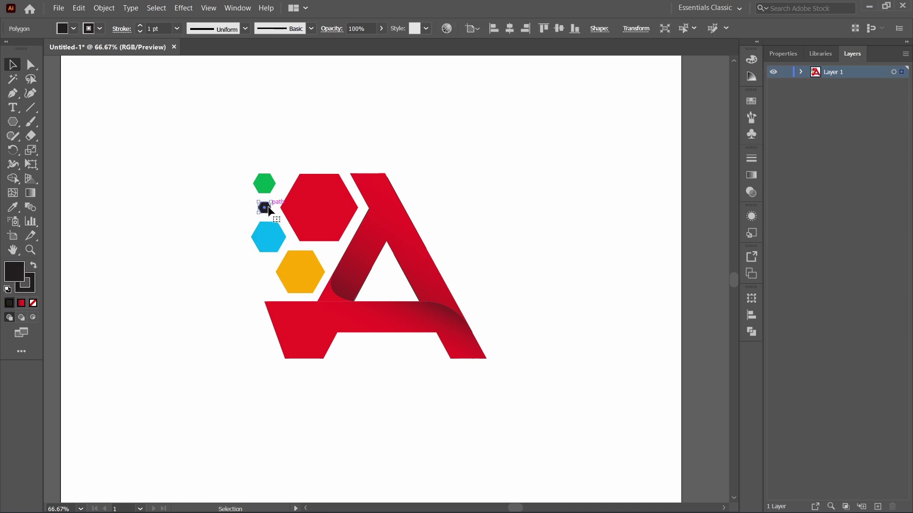
left_click(74, 28)
left_click(7, 48)
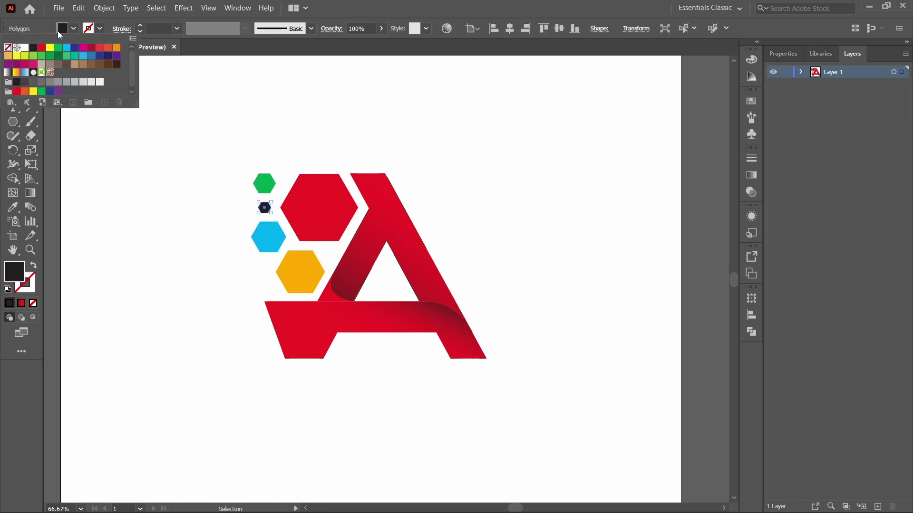
left_click(117, 62)
left_click(169, 186)
key("ctrl+minus")
key("ctrl+minus")
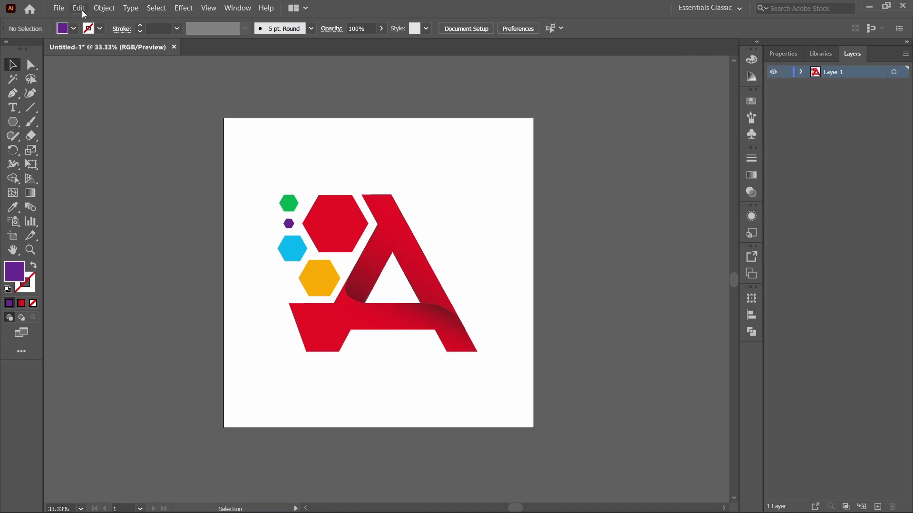
Switch to the Photoshop logo mockup, open the Your Text smart object's contents and hide its placeholder logo layer
left_click(59, 8)
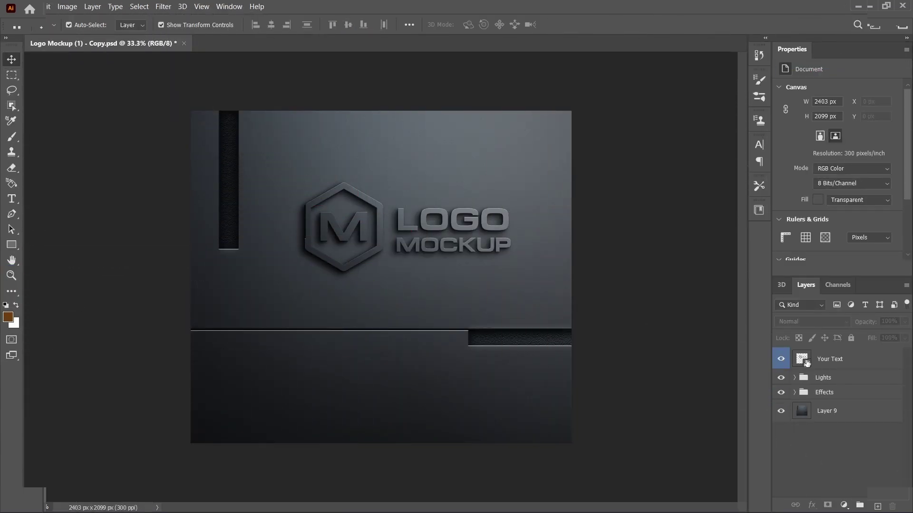
left_click(819, 363)
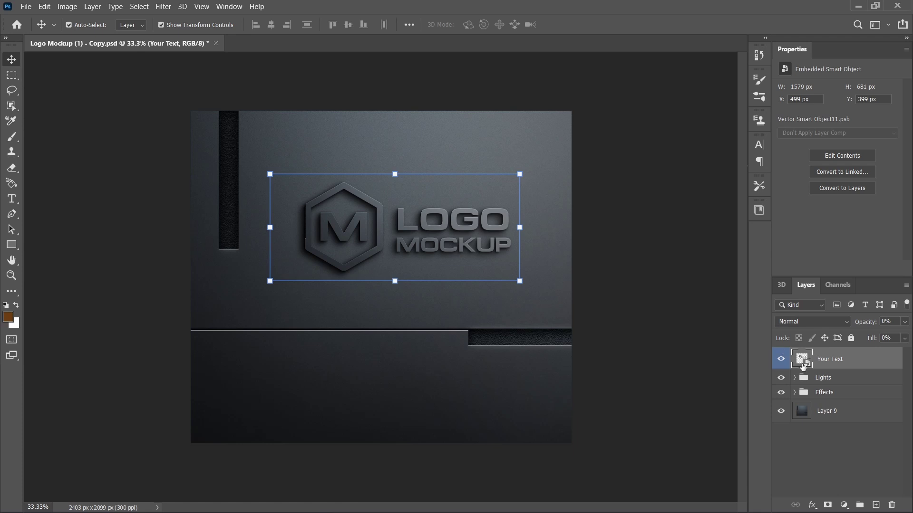
double_click(802, 362)
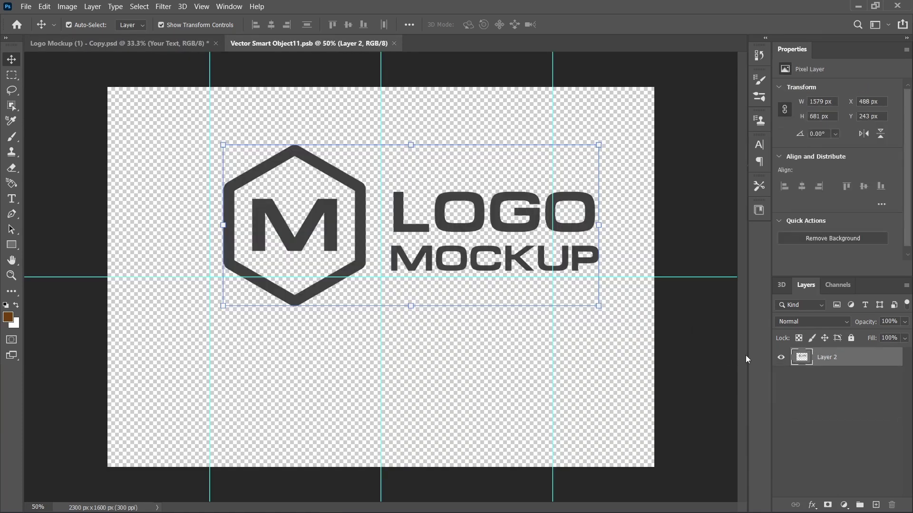
left_click(780, 359)
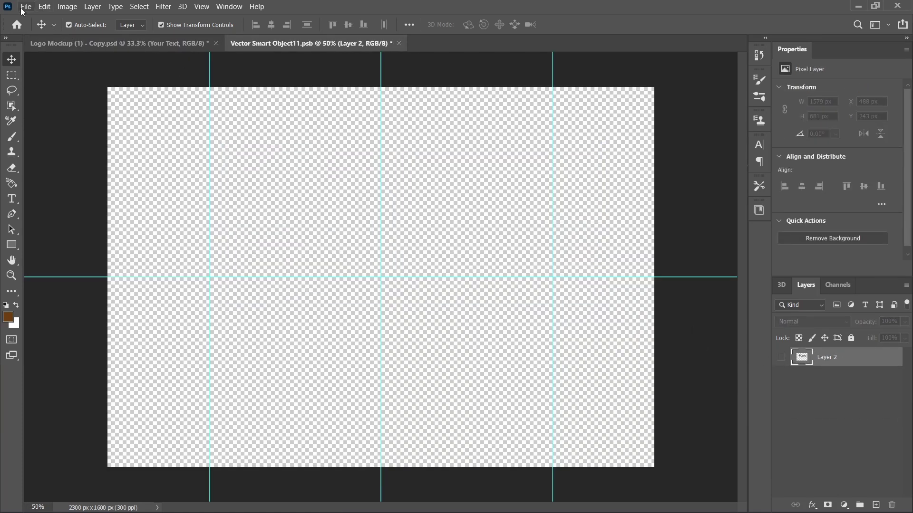
Place the red letter A logo image 5 from the "logo new" folder as an embedded object
left_click(20, 7)
left_click(84, 232)
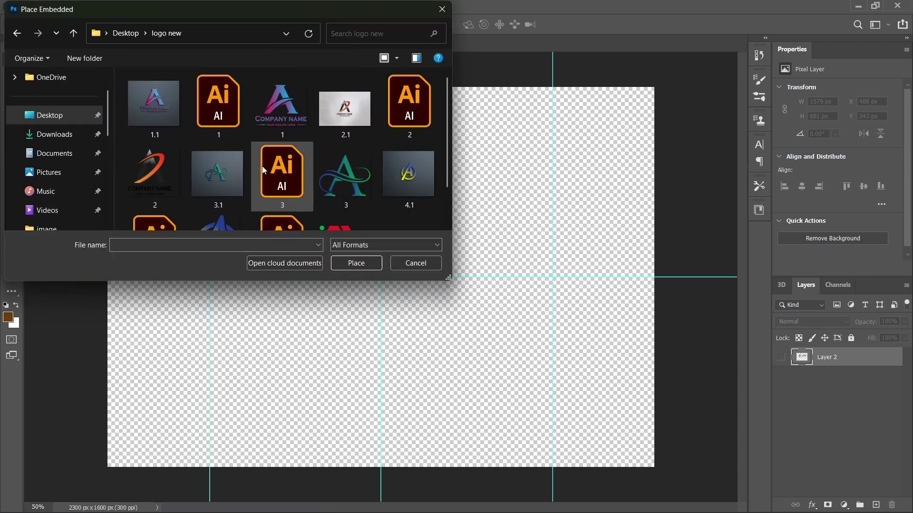
scroll(263, 170, "down", 1)
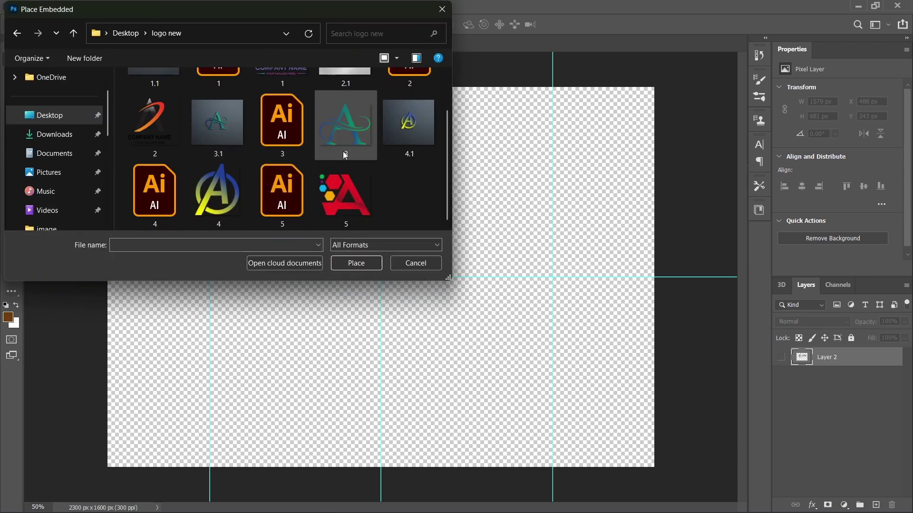
left_click(342, 188)
double_click(342, 188)
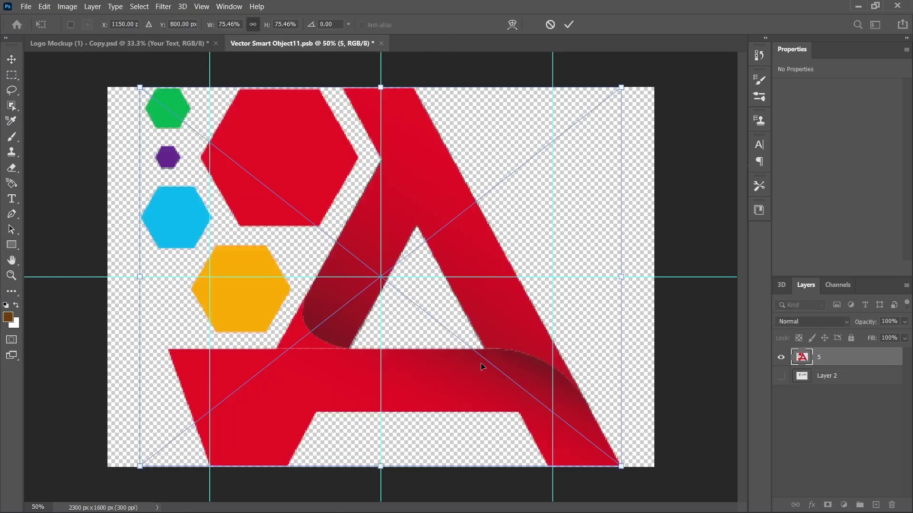
Scale the placed logo down about its centre to about 41.58%, and save and close the smart object
left_click_drag(622, 88, 530, 197)
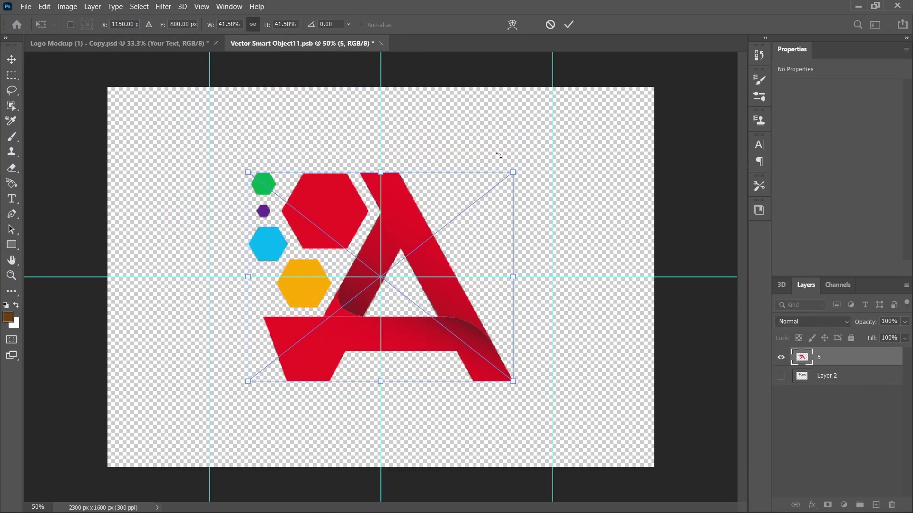
left_click(568, 25)
left_click(381, 43)
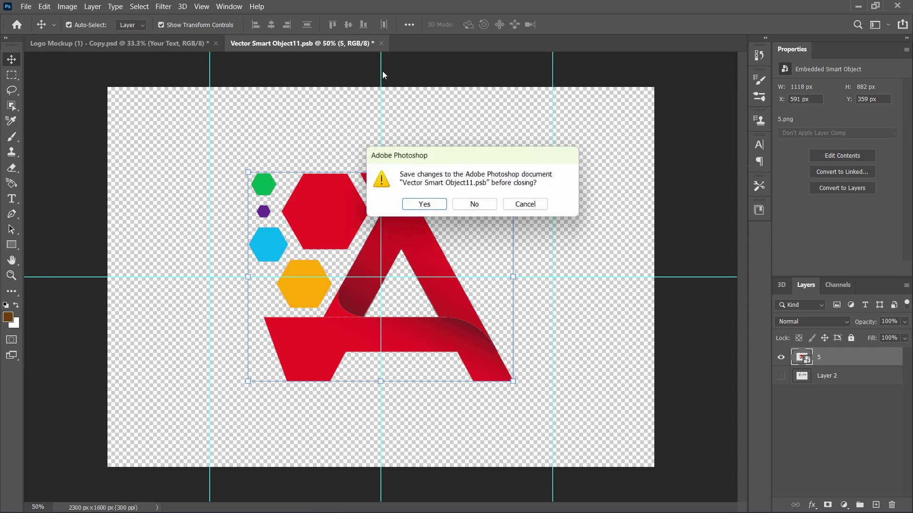
left_click(427, 204)
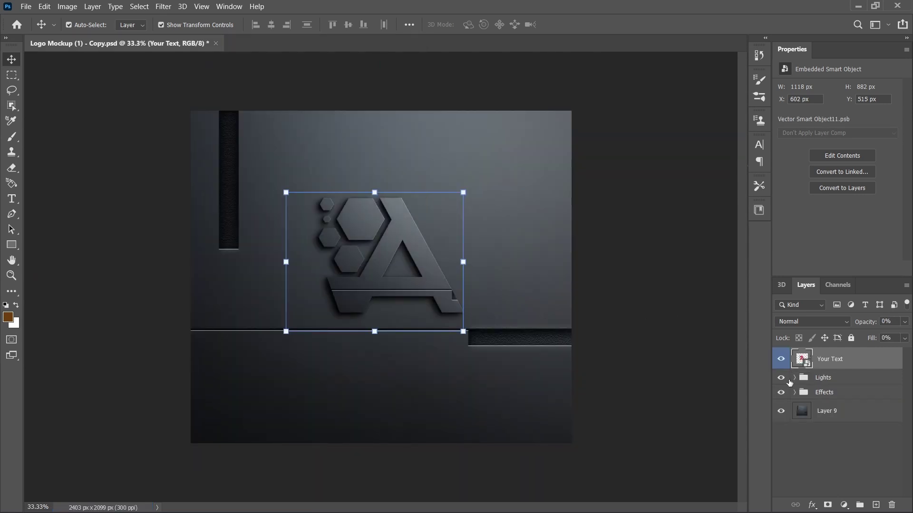
Hide Layer 10, both gradient fills and the Color Fill in the Effects group to reveal the logo's own colours
left_click(791, 394)
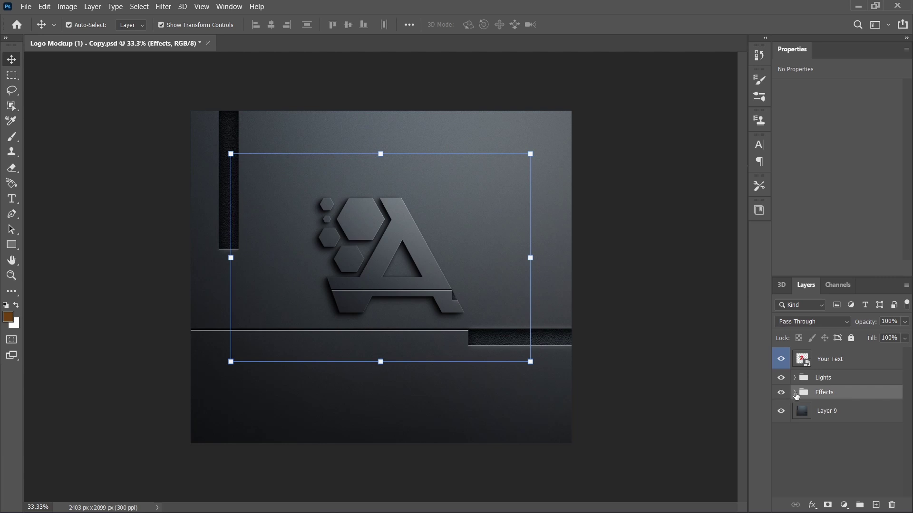
left_click(794, 393)
scroll(797, 394, "down", 2)
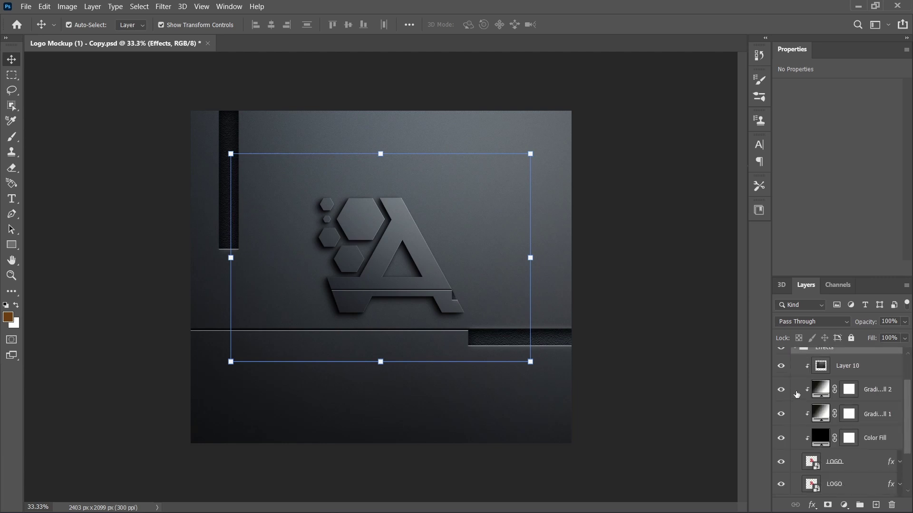
left_click(781, 367)
left_click(781, 390)
left_click(781, 438)
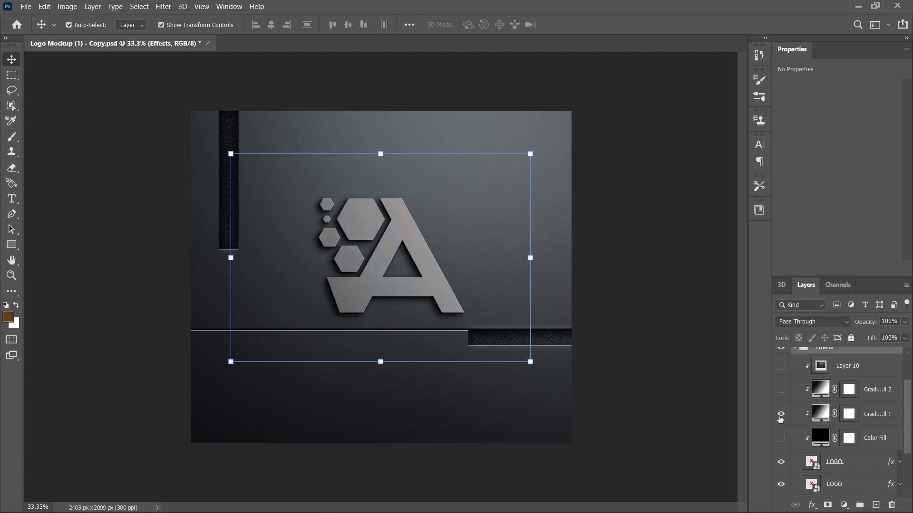
left_click(781, 416)
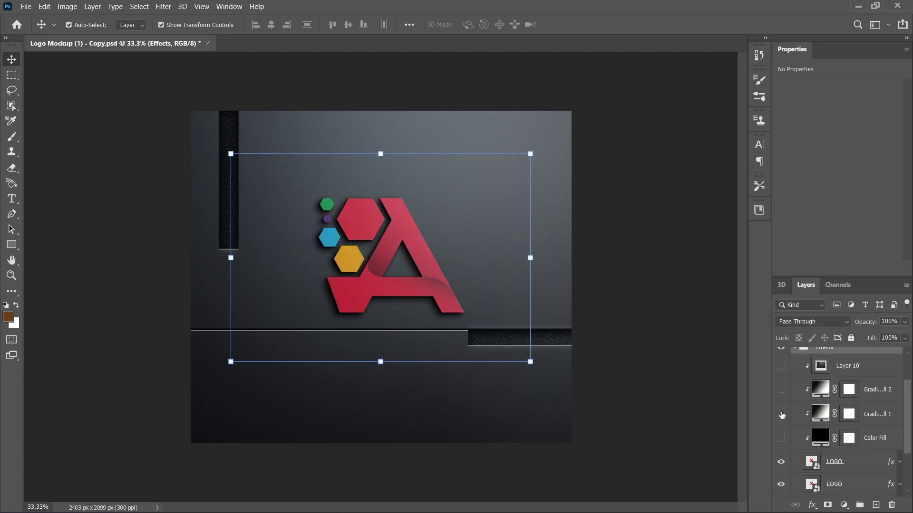
Compare the mockup with and without the struck-through LOGO layer and each of the hidden effect layers
left_click(781, 462)
left_click(781, 461)
left_click(781, 414)
left_click(781, 414)
left_click(781, 438)
left_click(781, 438)
left_click(781, 390)
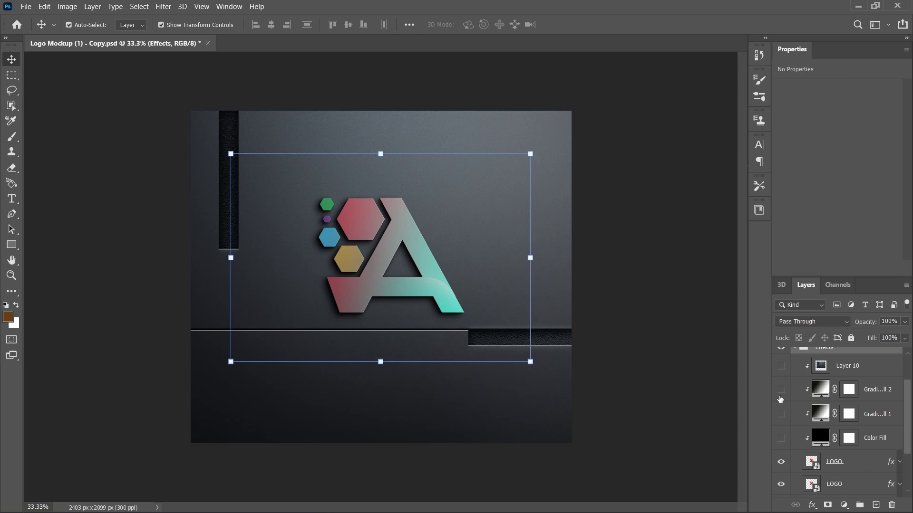
left_click(780, 393)
left_click(780, 374)
left_click(780, 374)
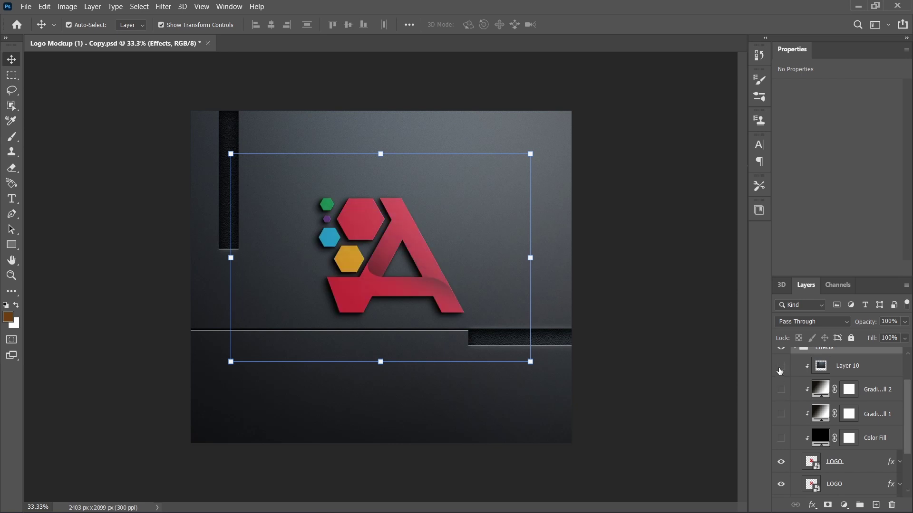
Preview the mockup without Layer 2 and Layer 1 of the Lights group, and hide the group's Hue/Saturation adjustment
scroll(782, 381, "up", 2)
left_click(793, 392)
left_click(794, 377)
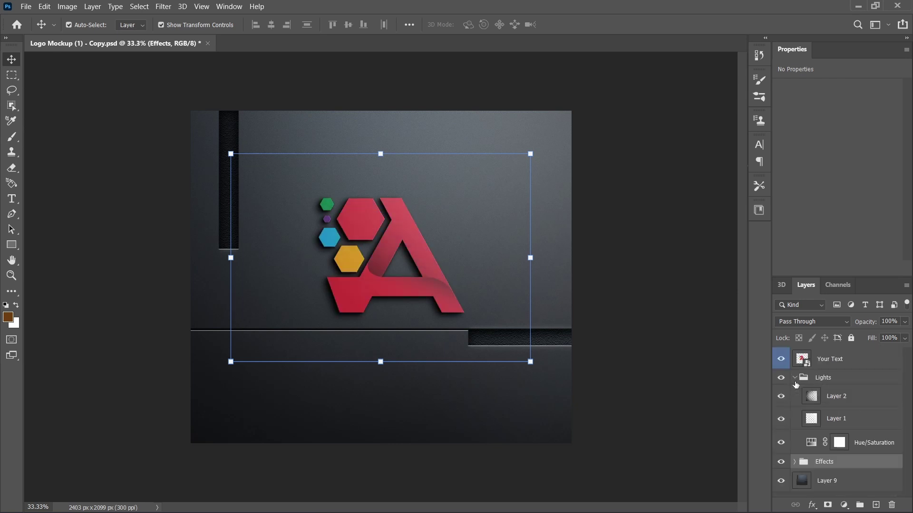
left_click(781, 396)
left_click(781, 396)
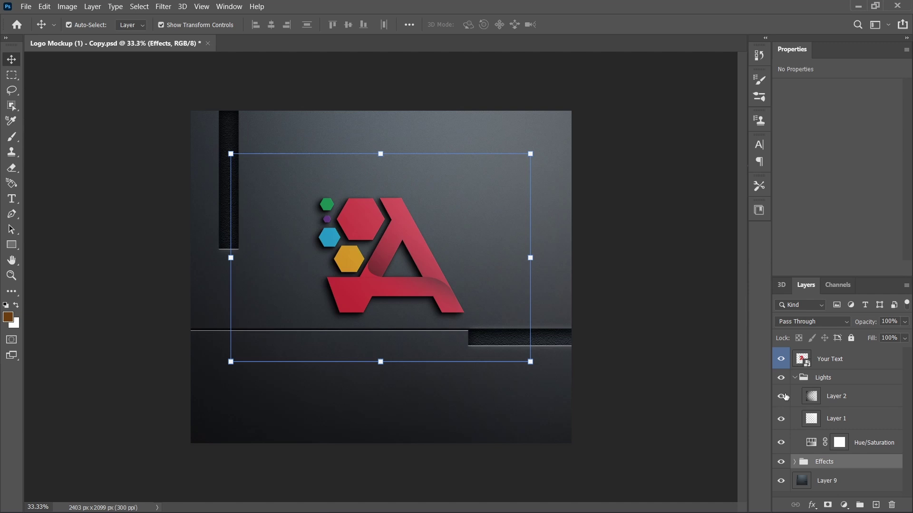
left_click(781, 418)
left_click(781, 419)
left_click(781, 442)
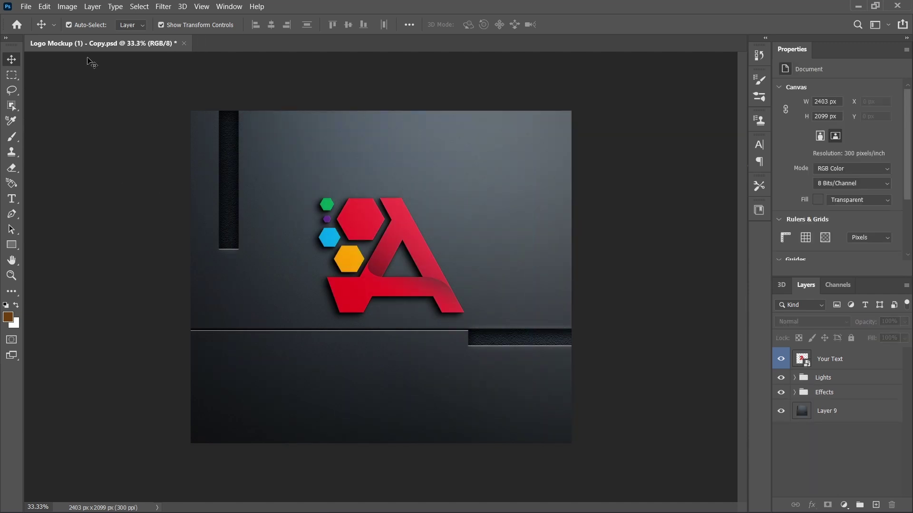
Quick-export the finished logo mockup as a PNG
left_click(21, 7)
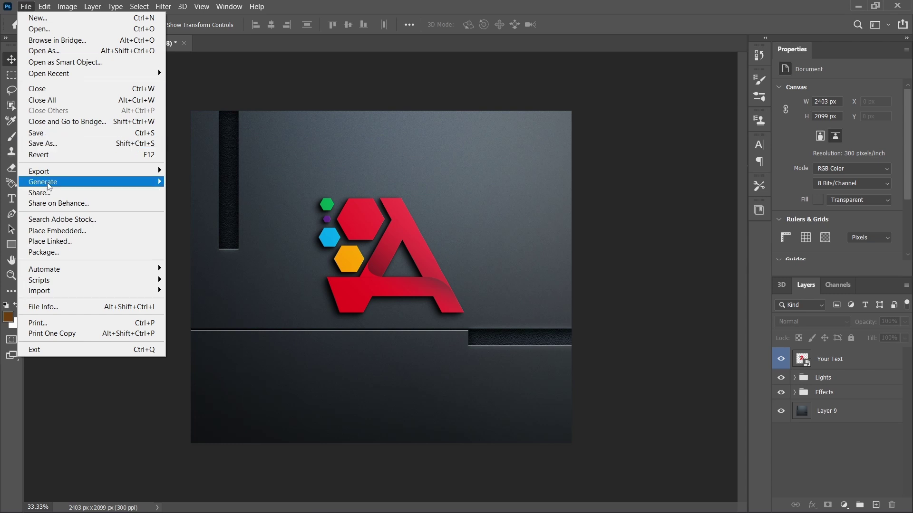
mouse_move(49, 180)
mouse_move(159, 171)
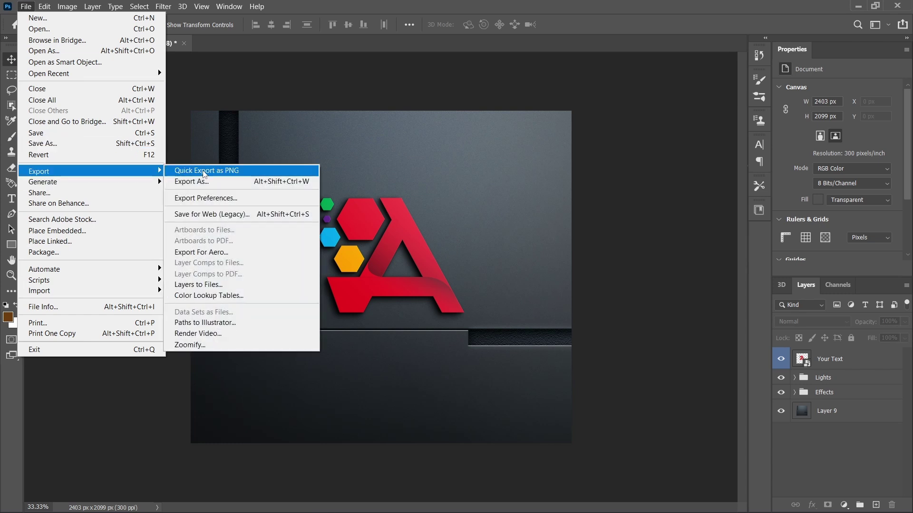